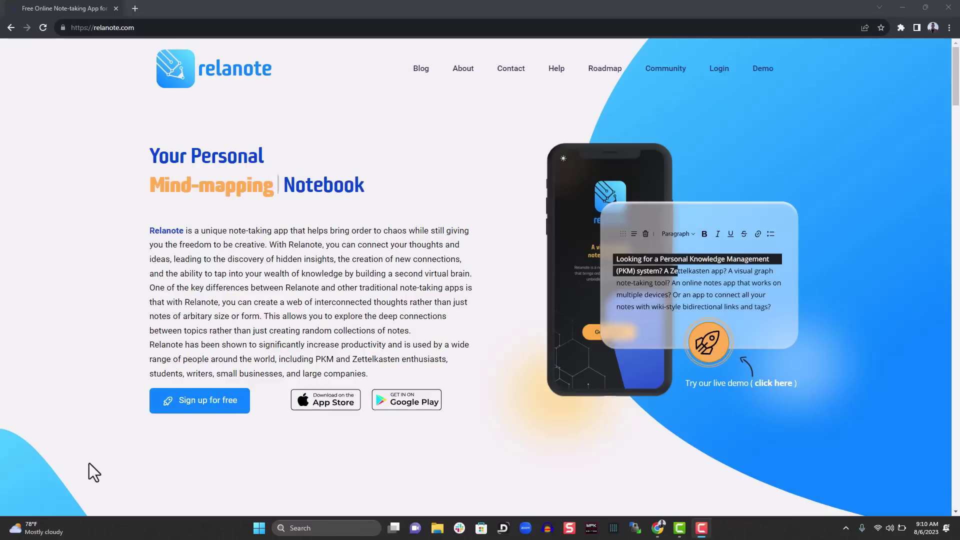
Step: Open Relanote's registration page with 'Sign up for free'
left_click(206, 408)
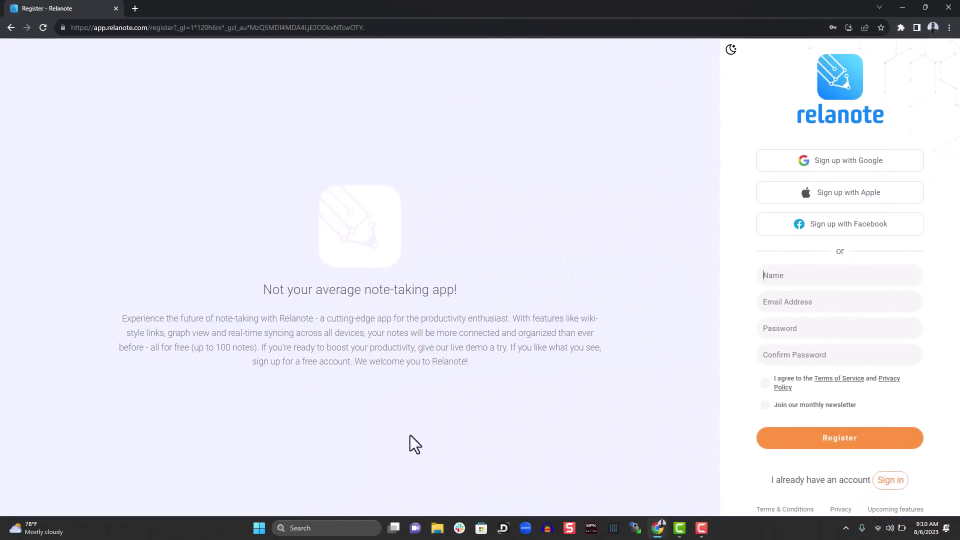
Step: Sign in, turn on dark mode from the avatar menu, and open the Profile page
left_click(890, 481)
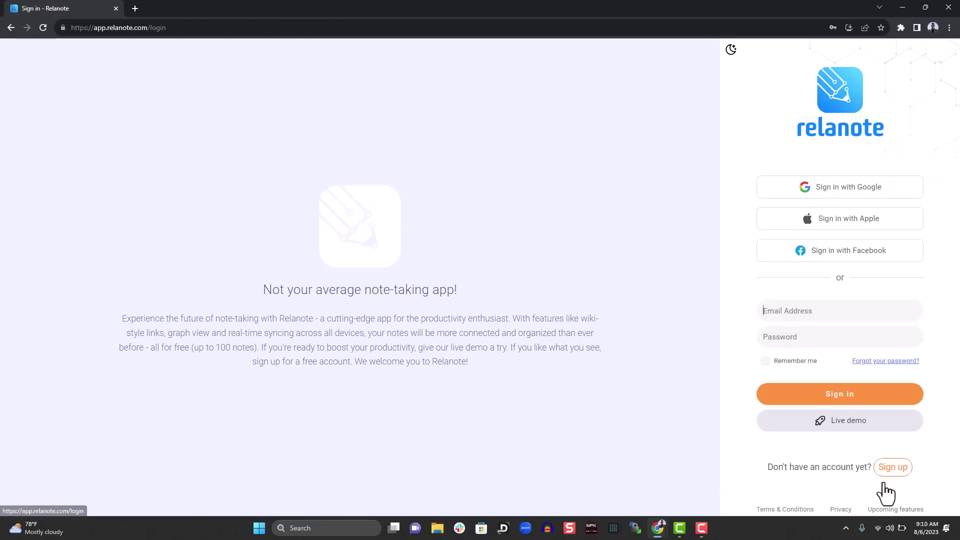
left_click(839, 397)
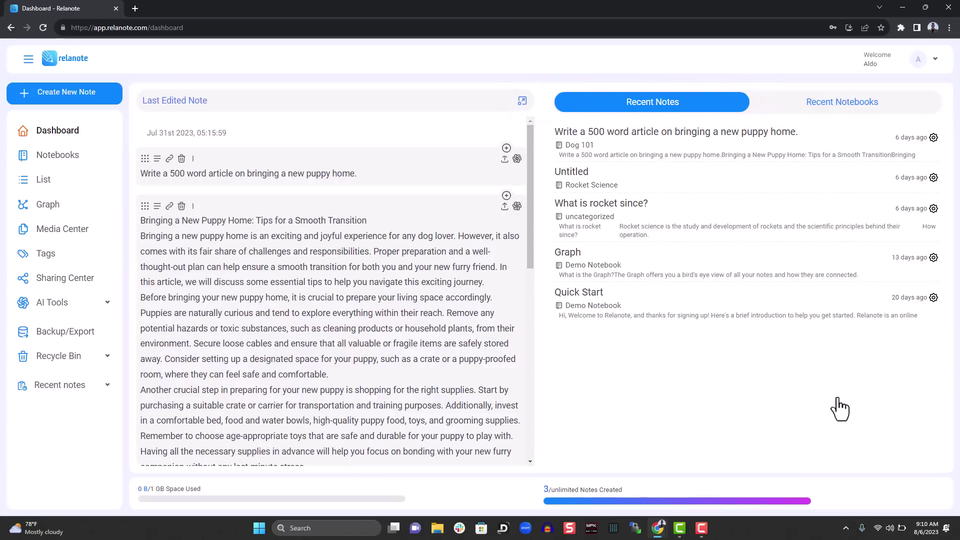
left_click(932, 64)
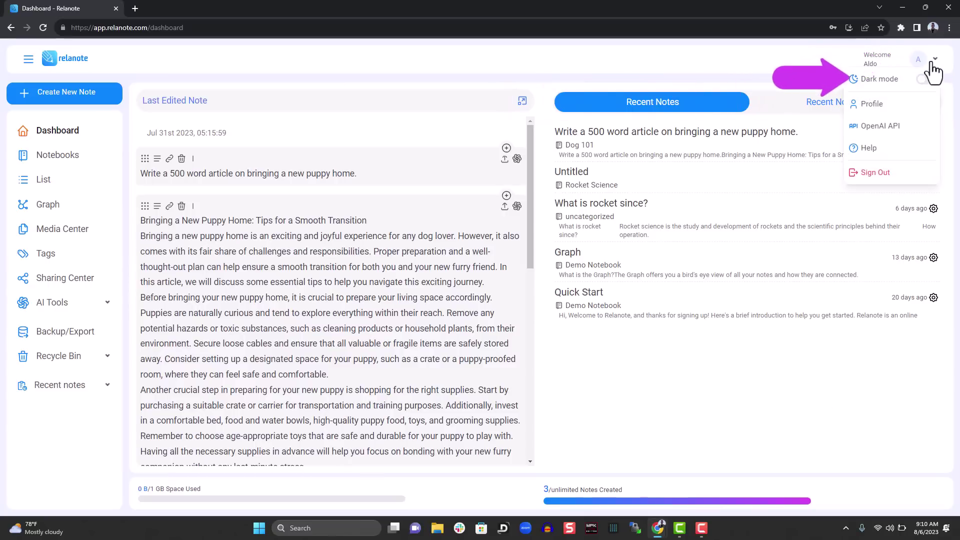
left_click(922, 84)
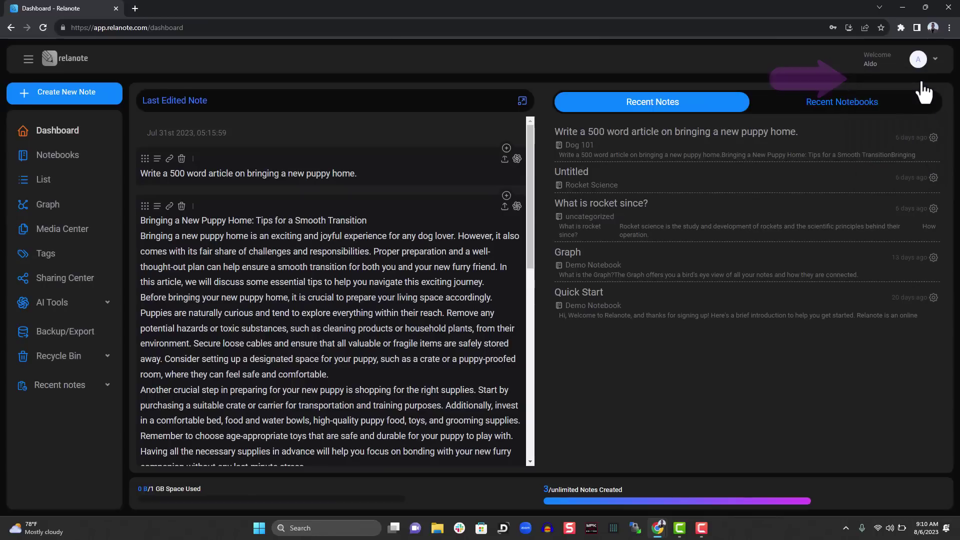
left_click(935, 61)
left_click(875, 104)
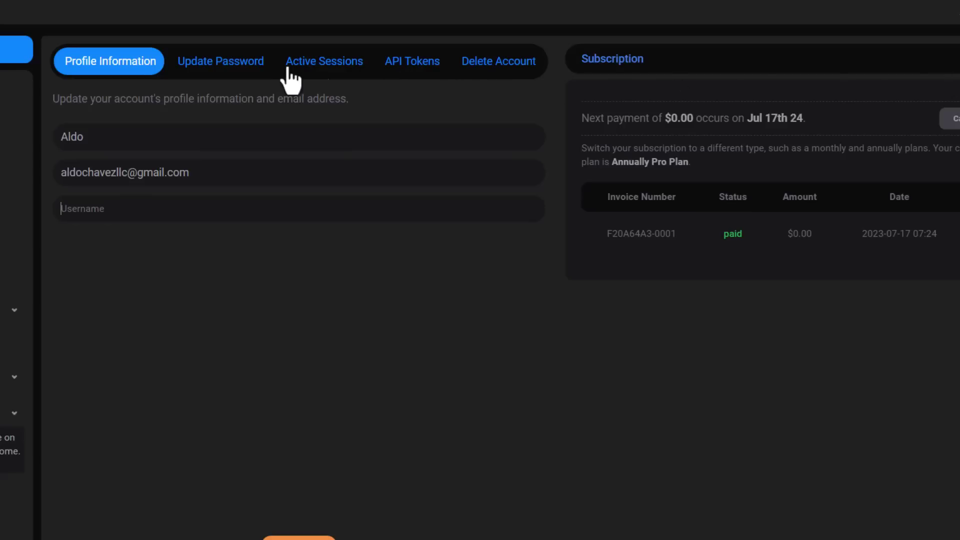
Step: View the Update Password, Active Sessions, API Tokens and Delete Account profile sections
left_click(255, 73)
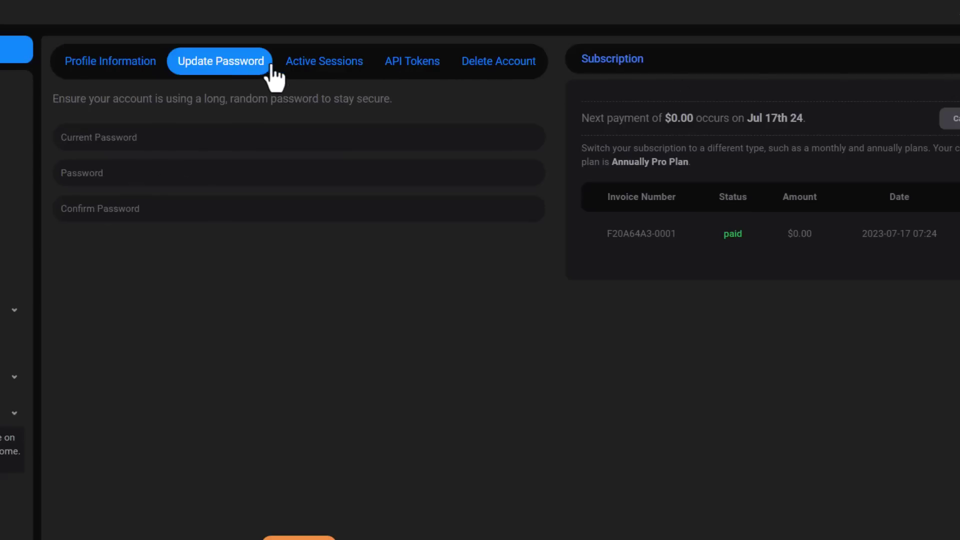
left_click(310, 74)
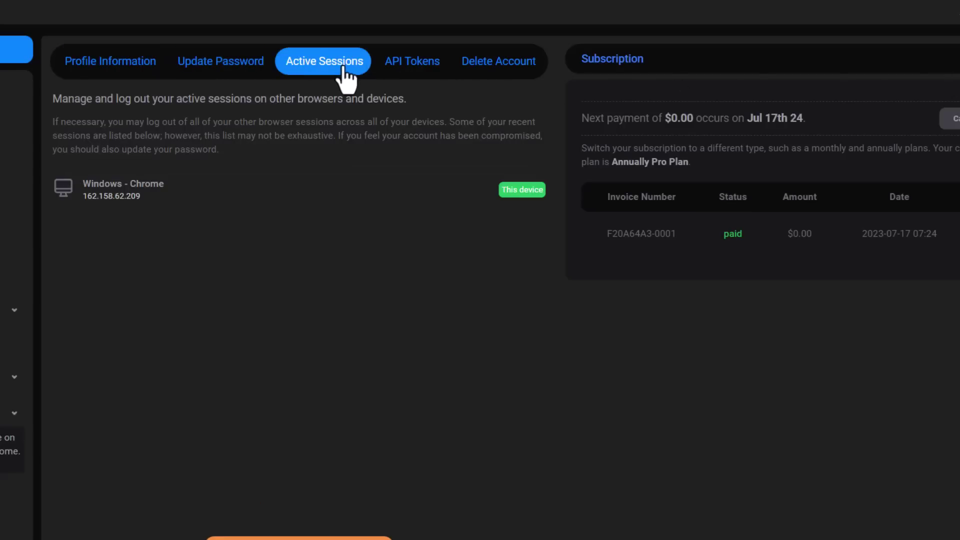
left_click(406, 75)
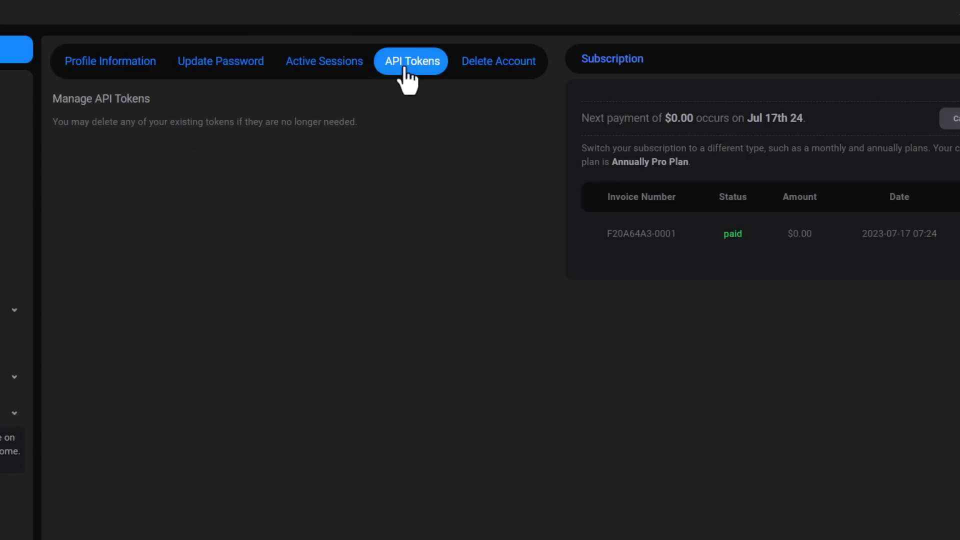
left_click(487, 71)
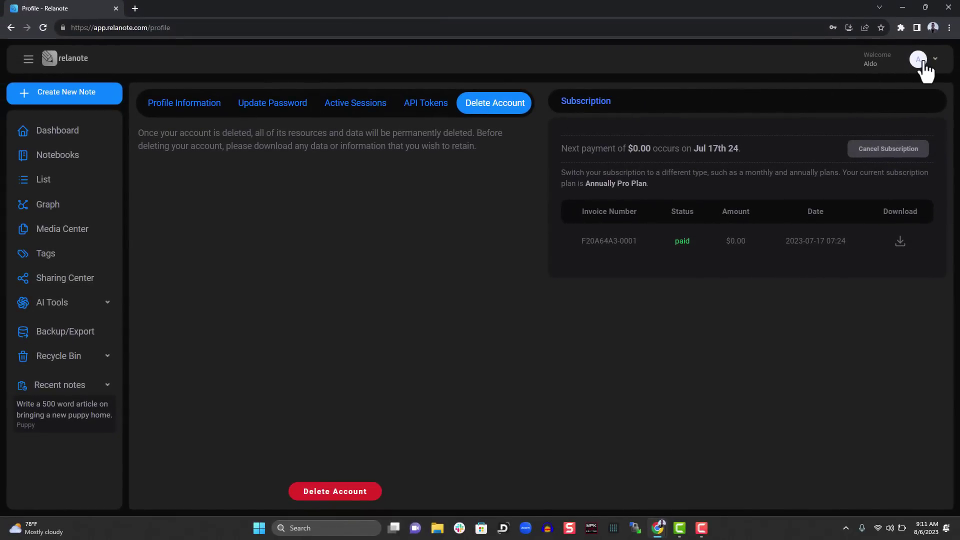
Step: Look at the OpenAI API key setting in the avatar menu without changing it
left_click(921, 60)
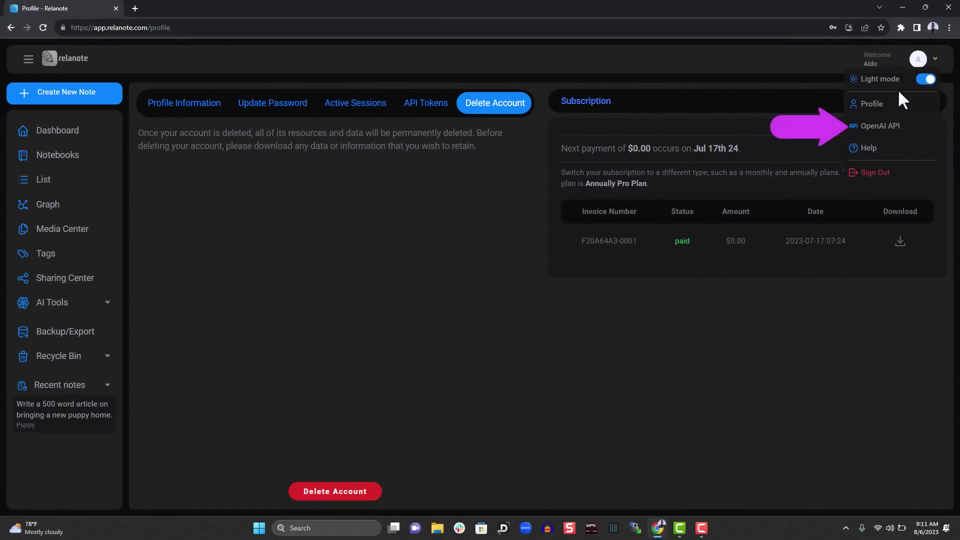
left_click(879, 127)
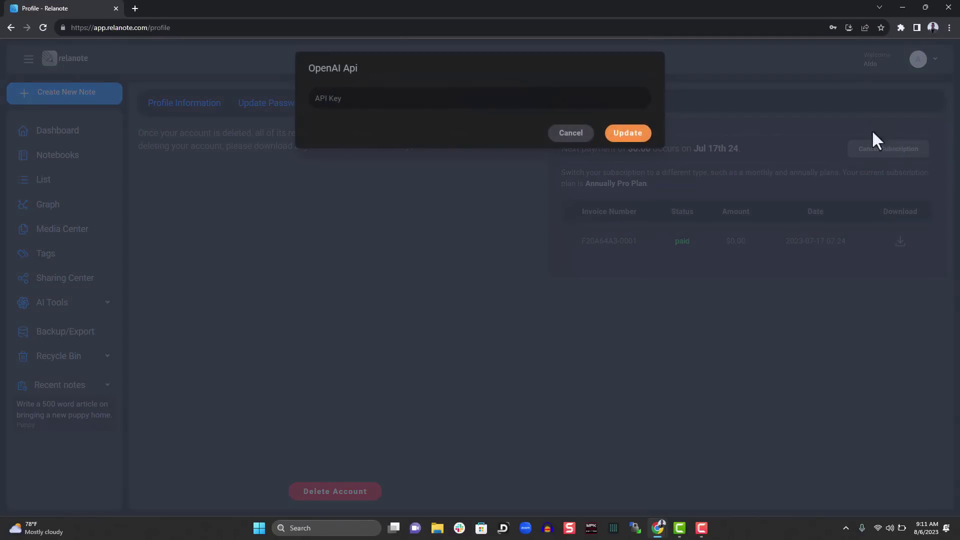
left_click(571, 132)
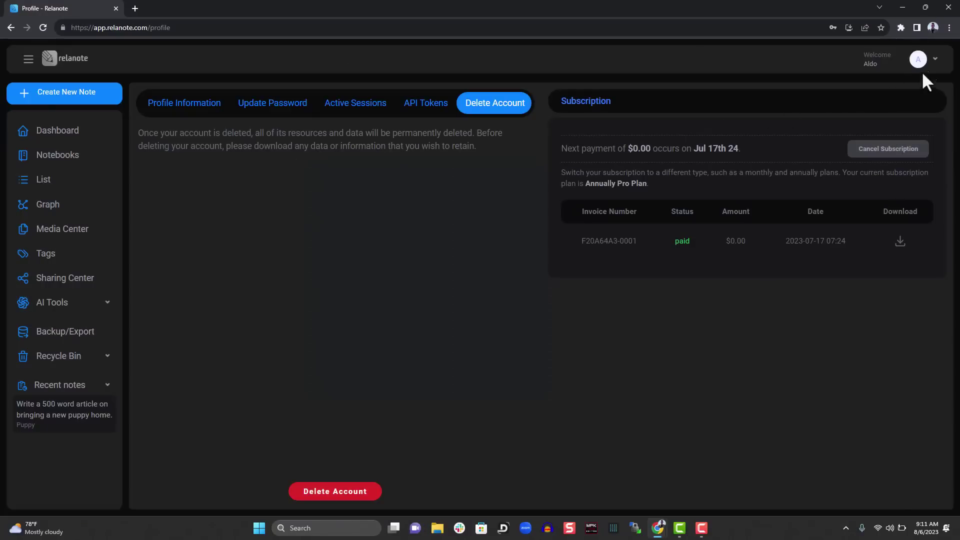
left_click(940, 60)
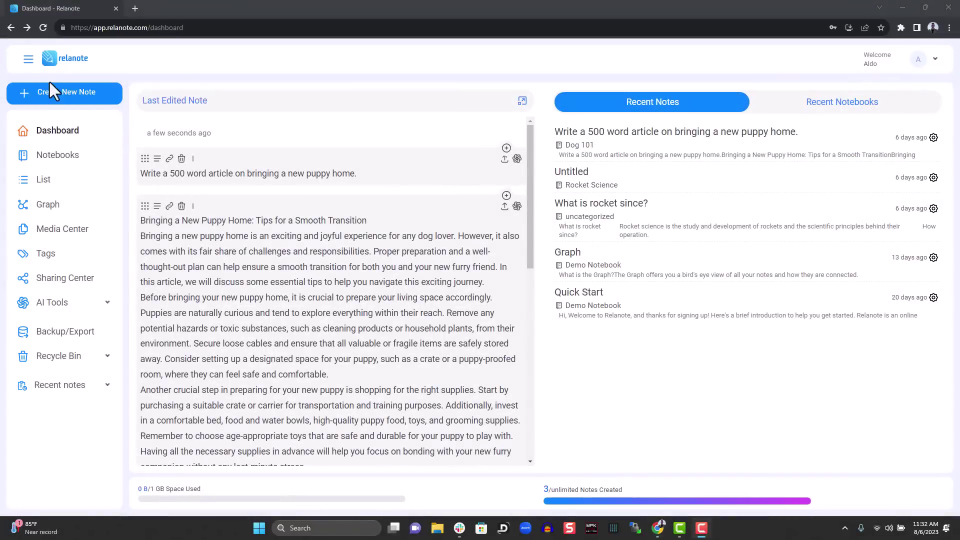
Step: Create a new note titled Puppy 101 and move into its body
left_click(27, 64)
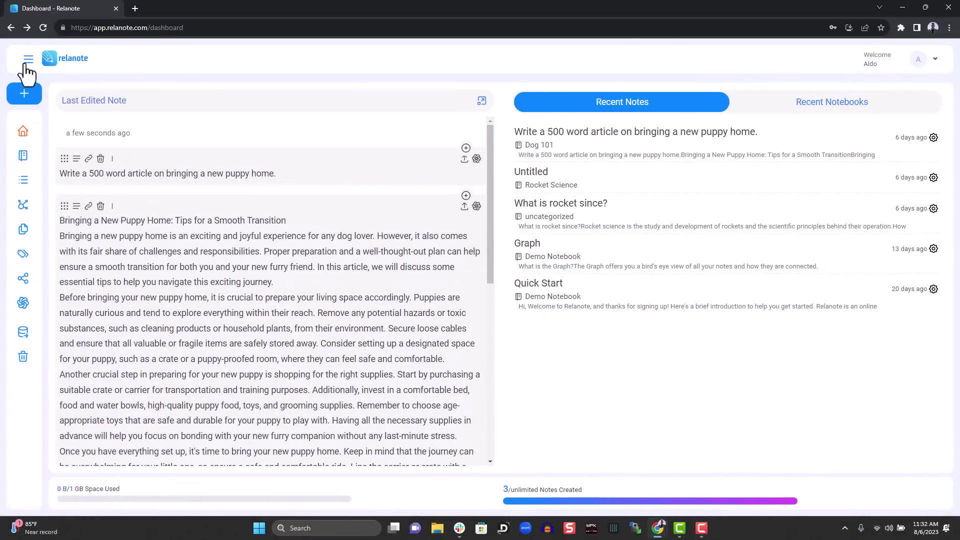
left_click(28, 65)
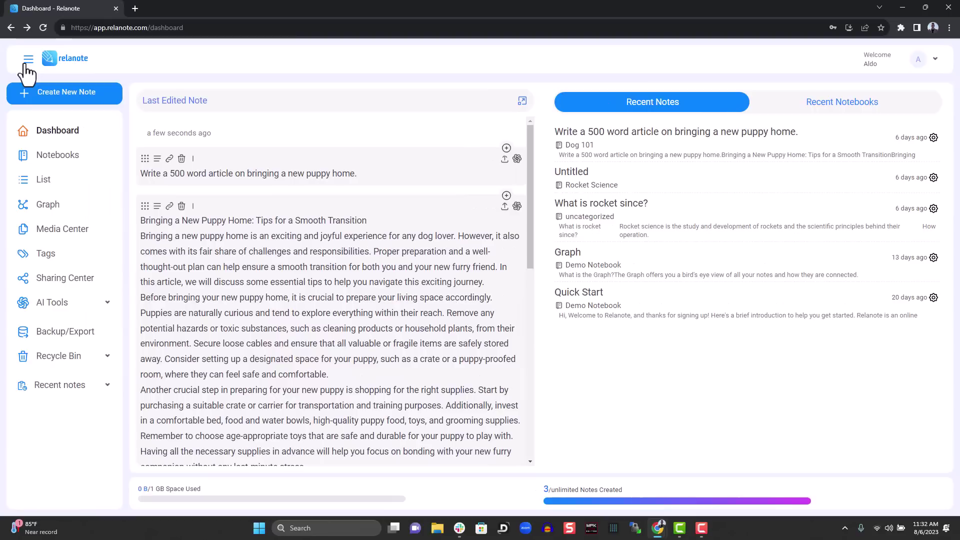
left_click(55, 101)
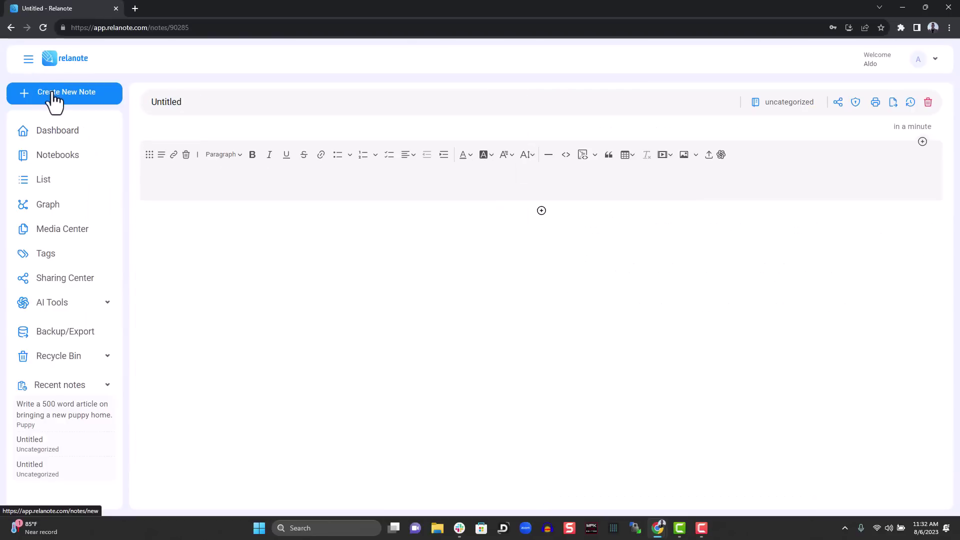
left_click(171, 104)
type("Puppy 101")
key("Return")
type("Potty")
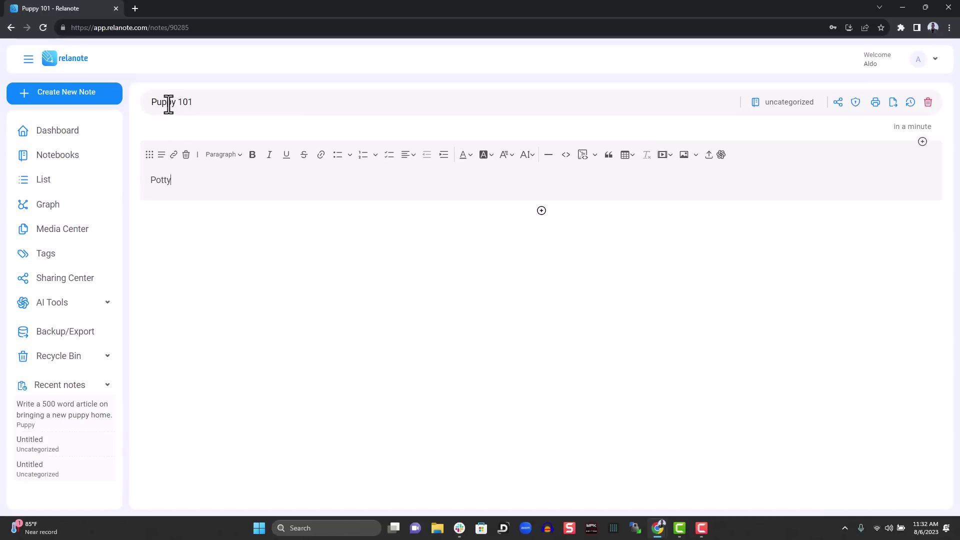
type(" Training:")
Step: Preview the note's Share, Encrypt and Print options, cancelling each
left_click(839, 105)
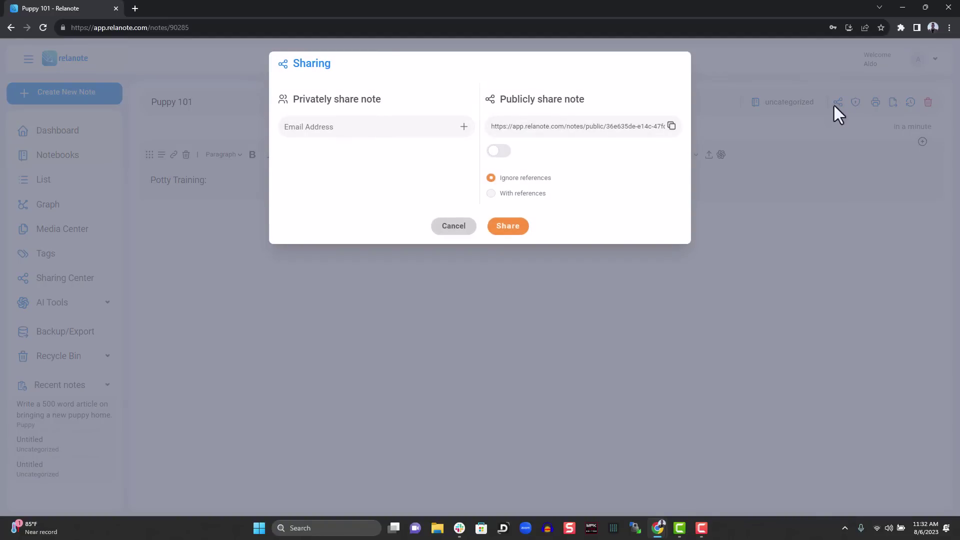
left_click(454, 229)
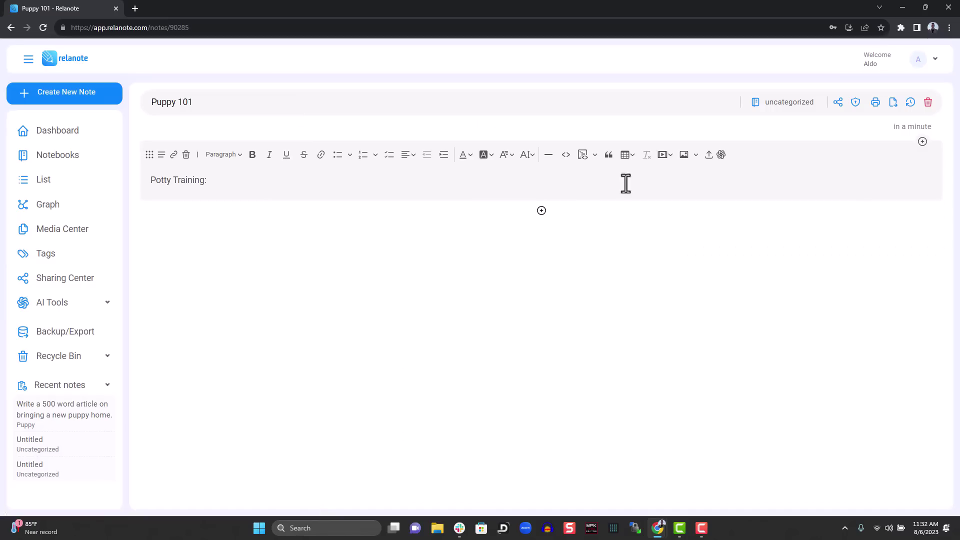
left_click(856, 103)
left_click(583, 166)
left_click(876, 102)
left_click(785, 451)
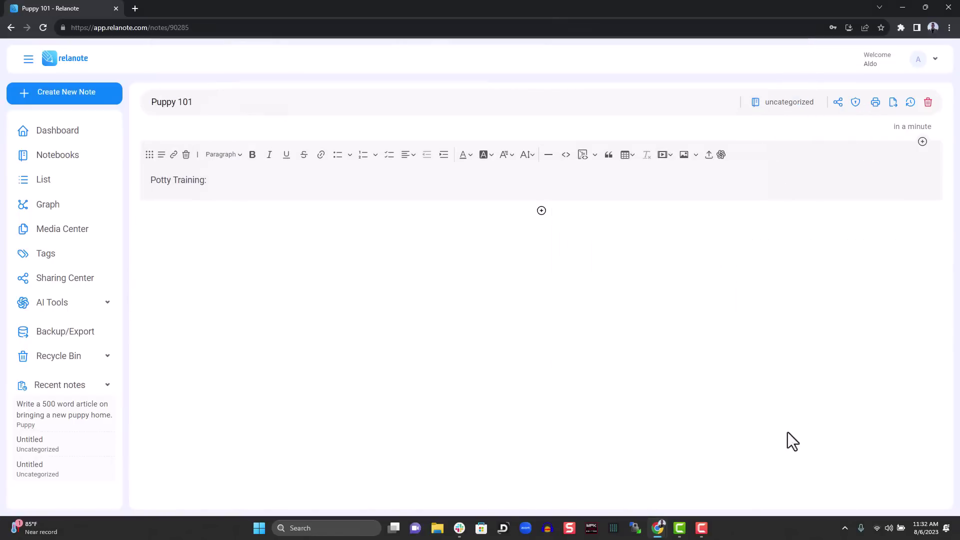
Step: Check Export and Version History without changes, then trash the Puppy 101 note
left_click(893, 103)
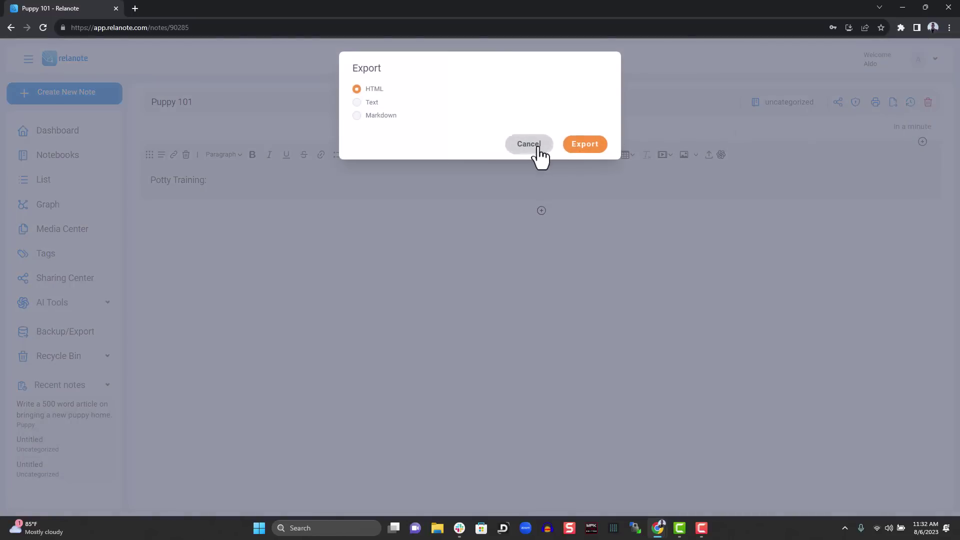
left_click(529, 145)
left_click(909, 103)
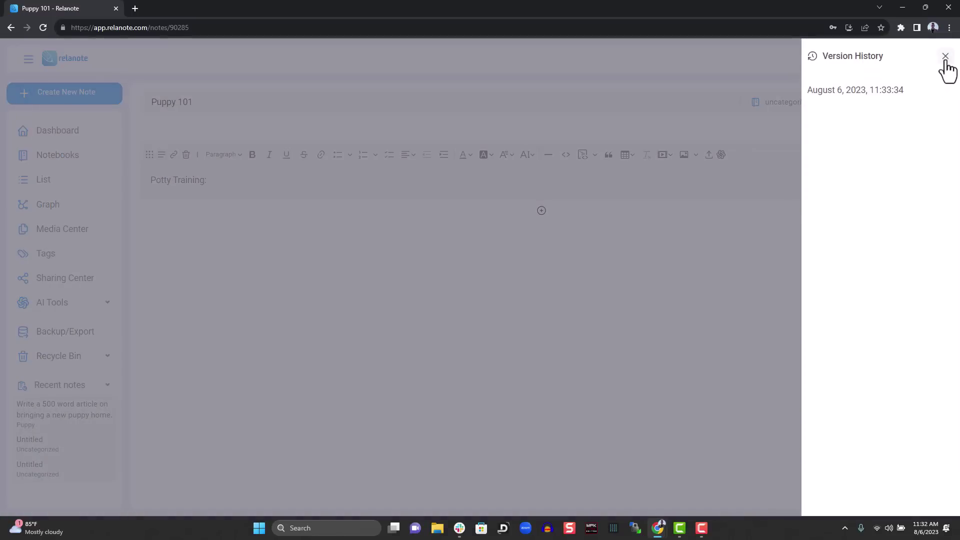
left_click(945, 56)
left_click(928, 103)
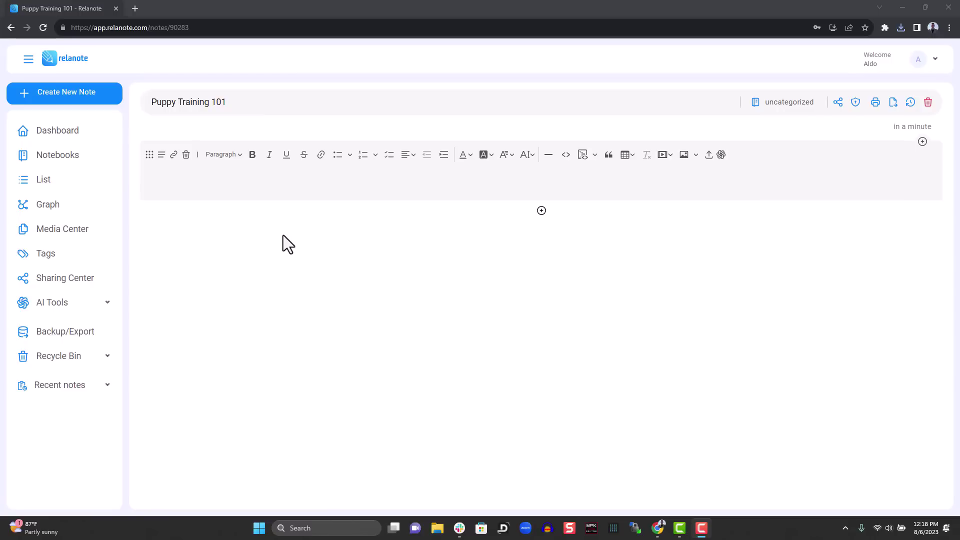
Step: Make the first block a Heading 1 and paste the potty-training answer as a paragraph
left_click(239, 155)
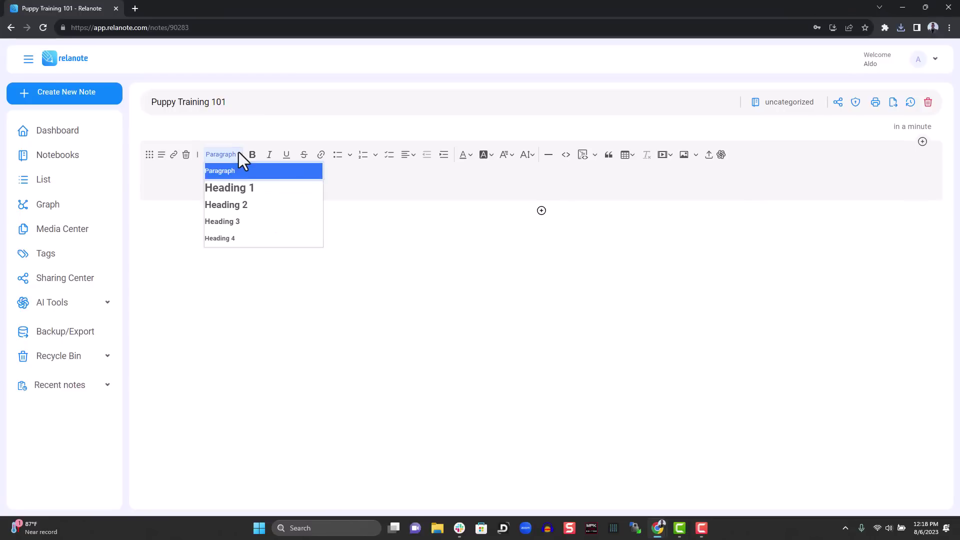
left_click(240, 188)
type("Potty T")
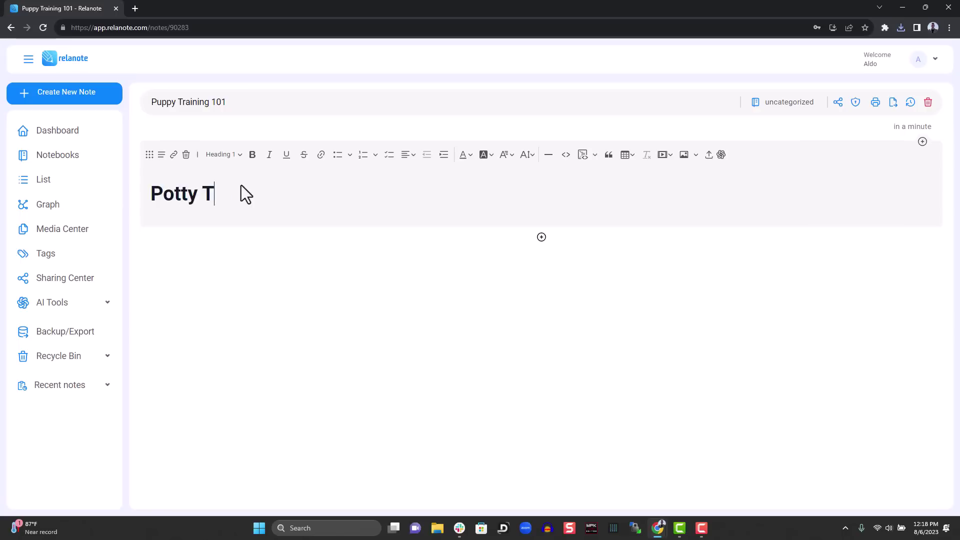
type("raining")
left_click(541, 237)
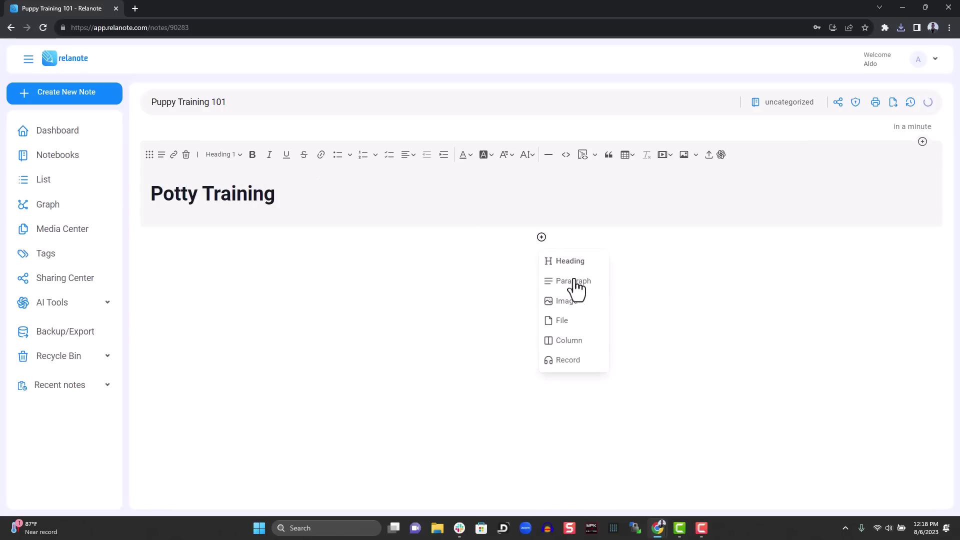
left_click(573, 281)
type("How long does it take to potty train a dog? 4-6 months It typically takes 4-6 months for a puppy to be fully house trained, but some puppies may take up to a year. Size can be a predictor. For instance, smaller breeds have smaller bladders and higher metabolisms and require more frequent trips outside. Your puppy's previous living conditions are another predictor.")
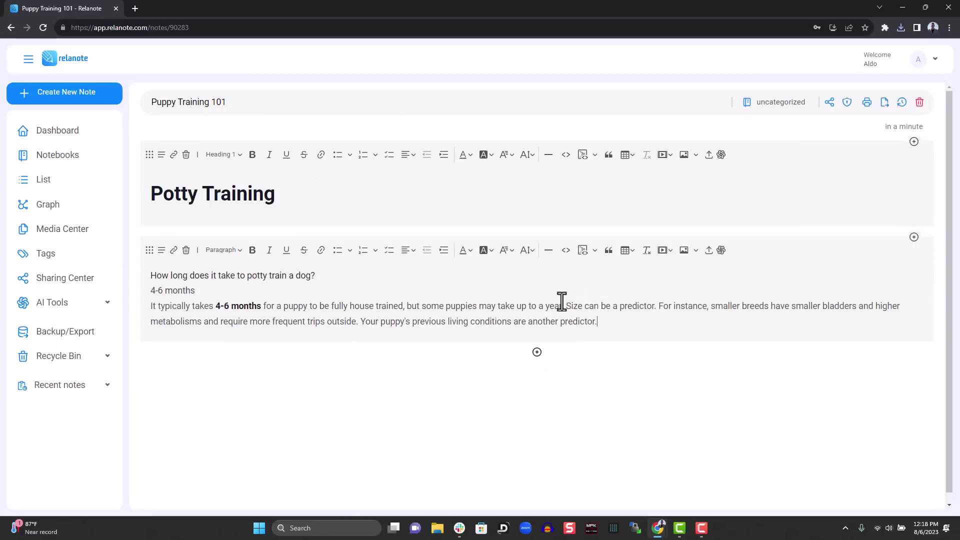
Step: Add an image block showing the Puppy Image photo
left_click(538, 352)
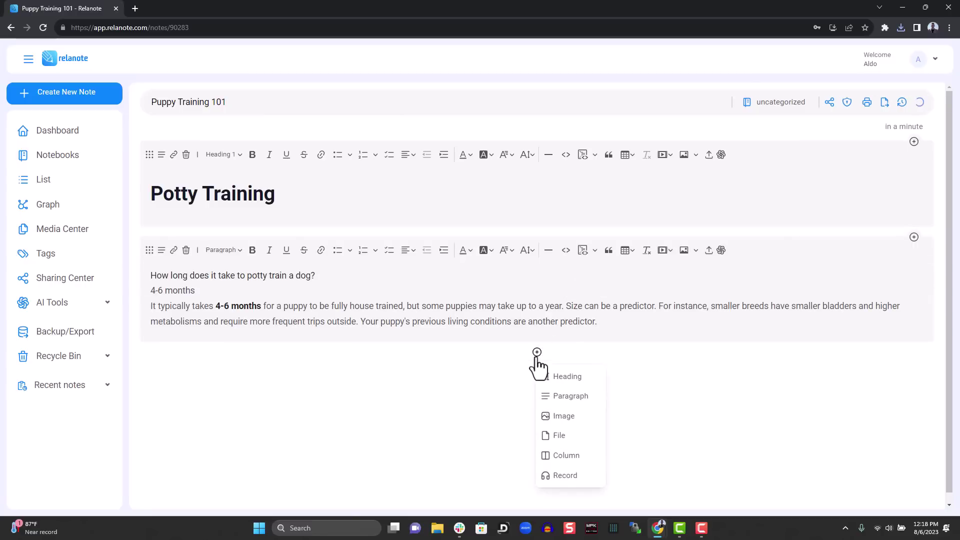
left_click(564, 417)
left_click(223, 367)
left_click(120, 95)
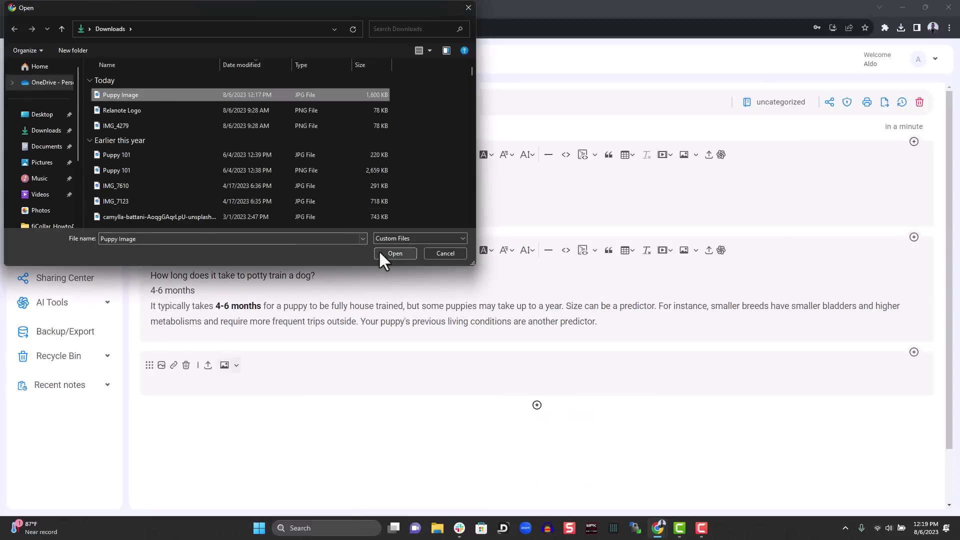
left_click(393, 253)
scroll(380, 252, "down", 5)
scroll(381, 252, "down", 1)
scroll(380, 263, "down", 5)
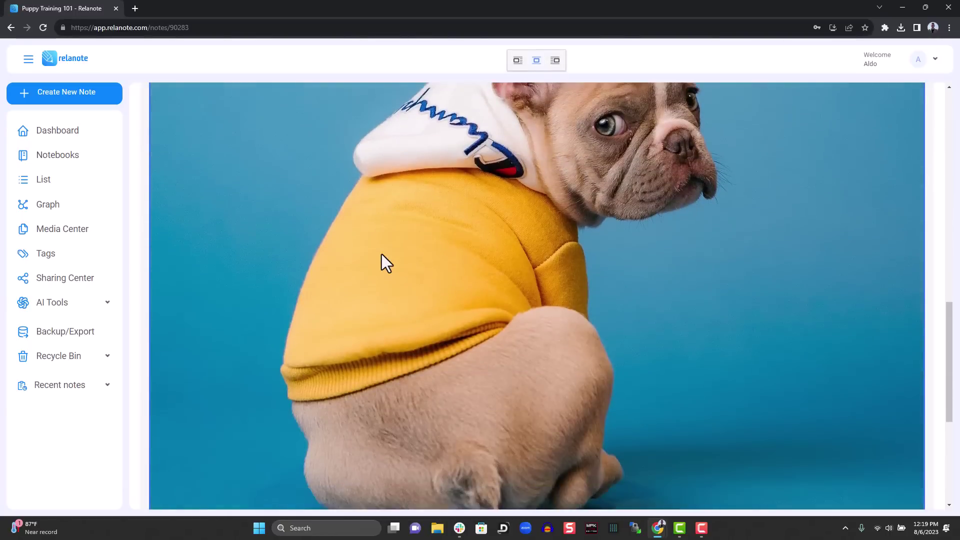
scroll(381, 263, "down", 5)
scroll(381, 259, "down", 1)
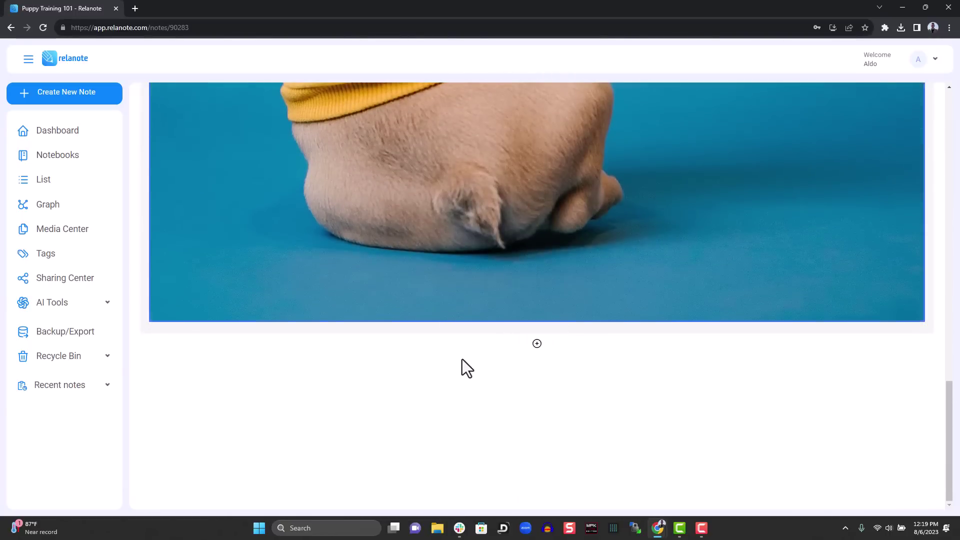
Step: Add a file block with the one-weekend potty training PDF uploaded through Media Center
left_click(537, 344)
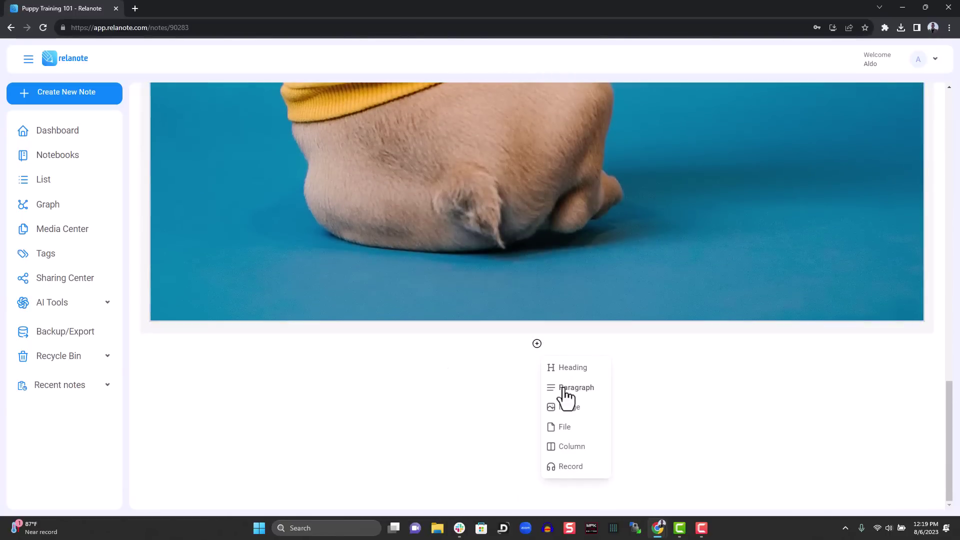
left_click(579, 431)
left_click(206, 358)
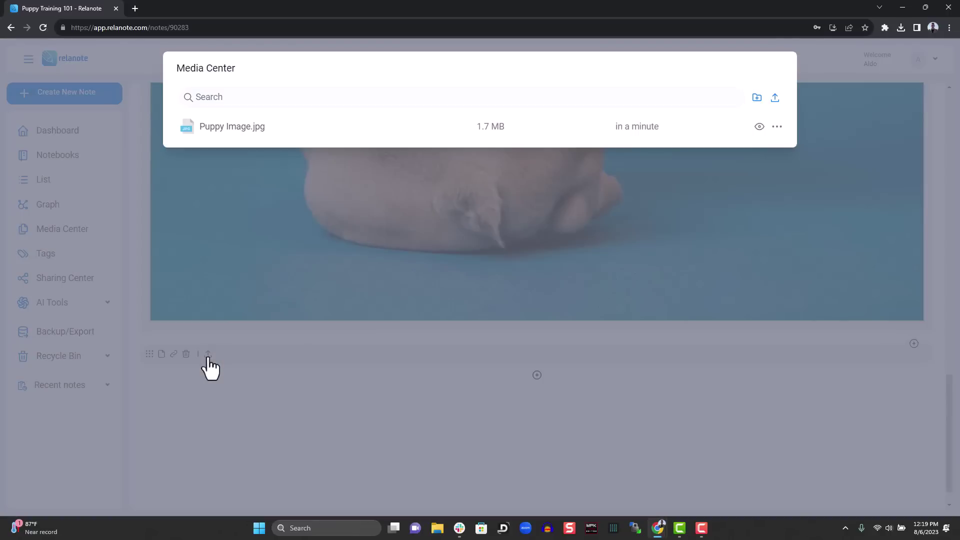
left_click(757, 98)
left_click(568, 128)
left_click(775, 98)
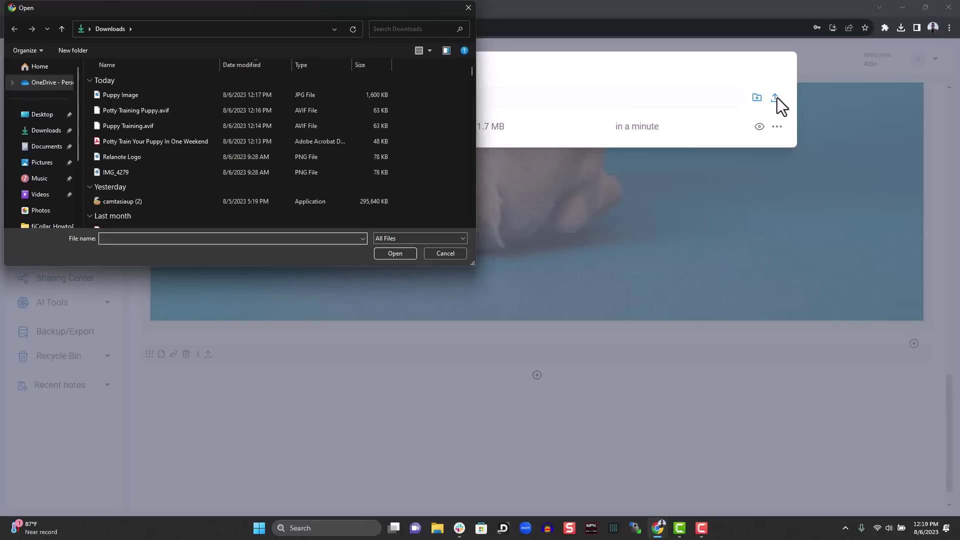
left_click(216, 142)
left_click(392, 253)
left_click(353, 128)
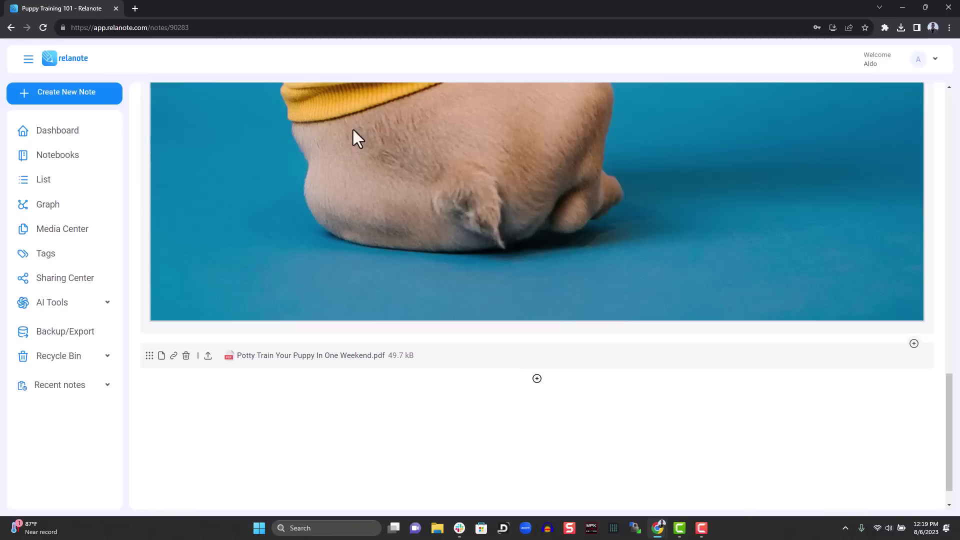
Step: Add a two-column block below the PDF and an audio recording block
left_click(538, 378)
left_click(563, 481)
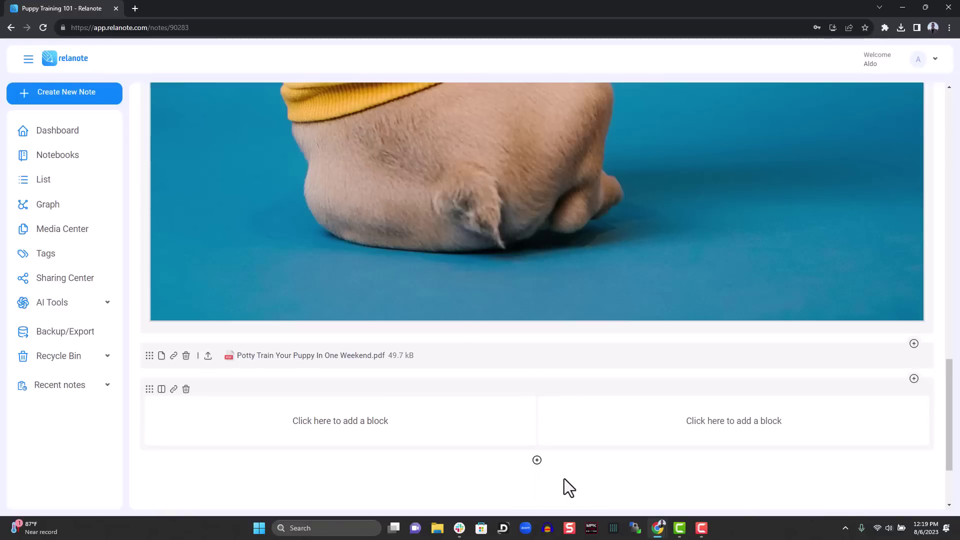
scroll(568, 488, "down", 2)
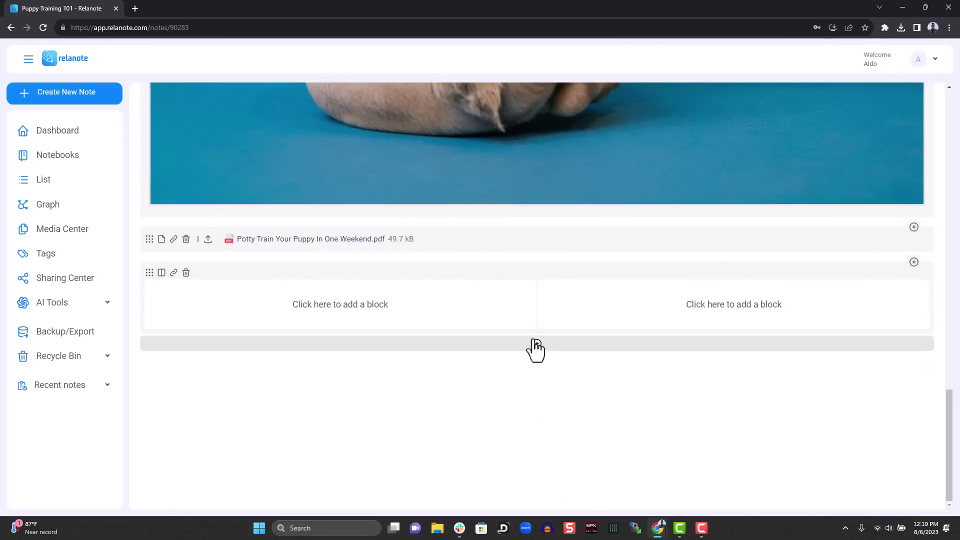
left_click(536, 346)
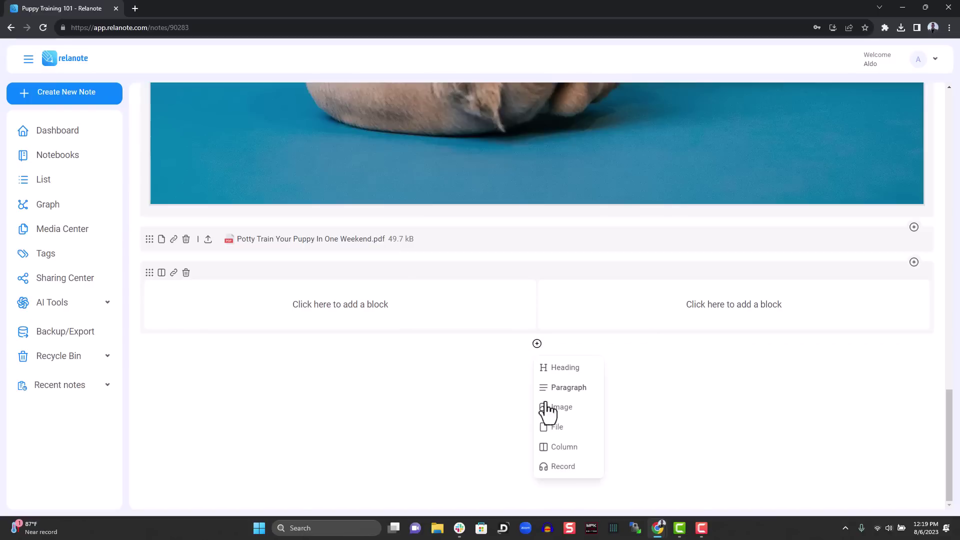
left_click(565, 467)
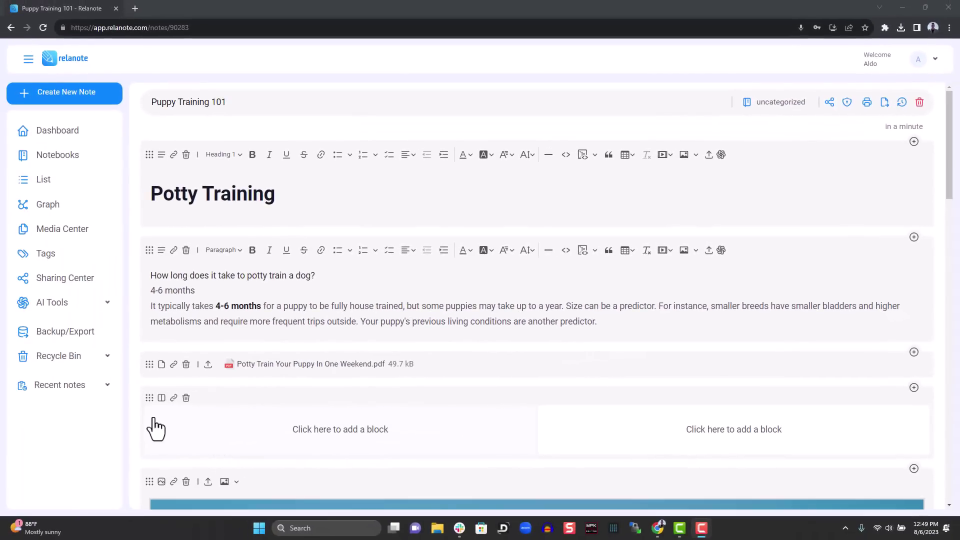
Step: Drag the two-column block above the PDF, briefly above the answer, then back above the PDF
left_click_drag(149, 399, 152, 362)
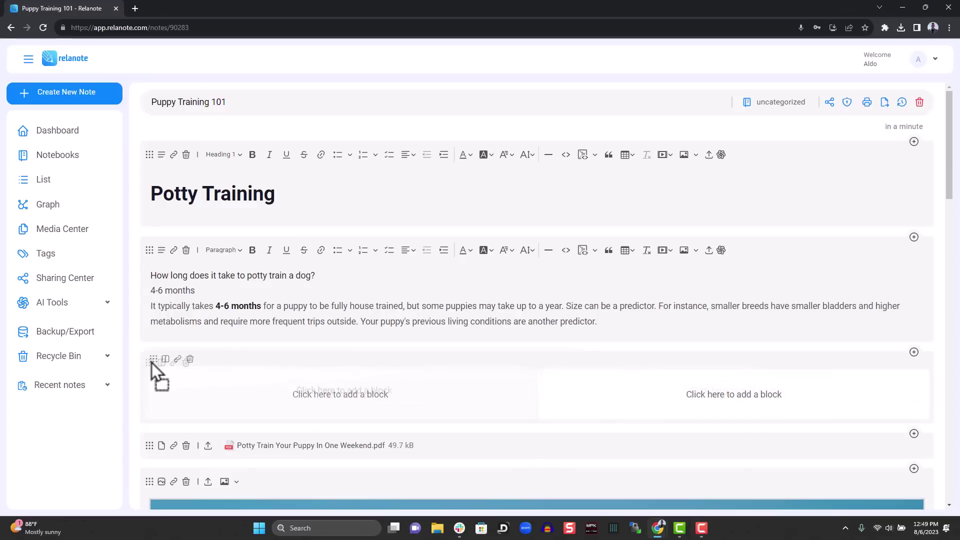
left_click_drag(152, 363, 146, 271)
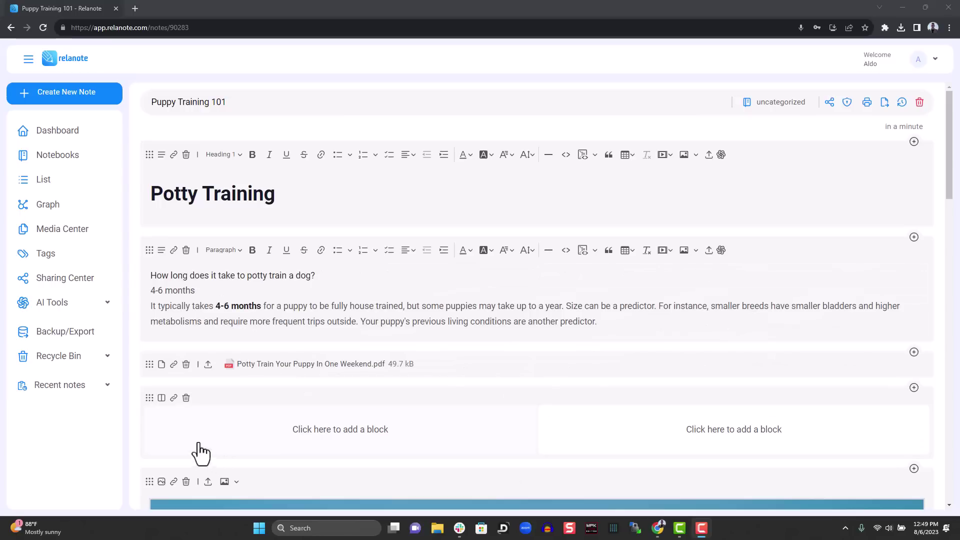
left_click_drag(149, 398, 151, 363)
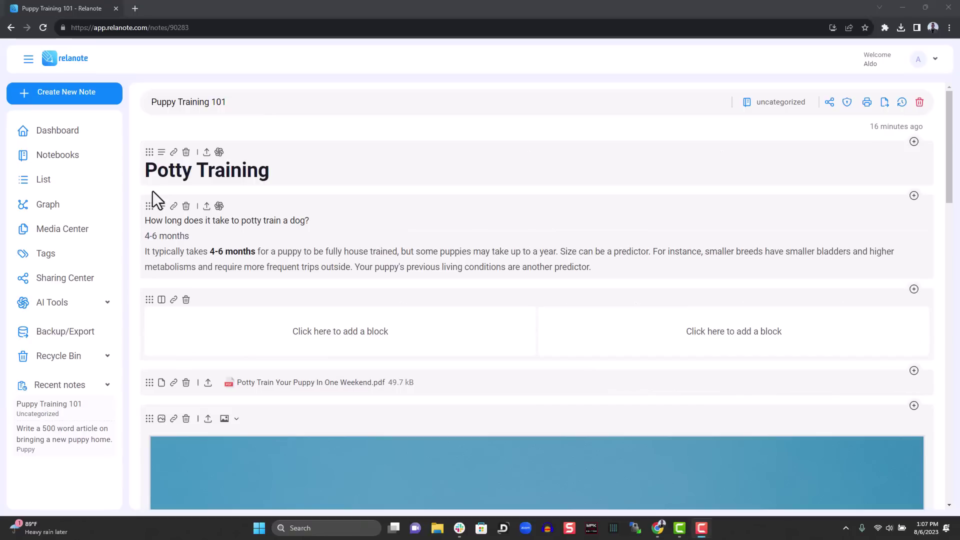
Step: In Notebooks, move Quick Start into Demo Notebook and Links into Rocket Science
left_click(65, 165)
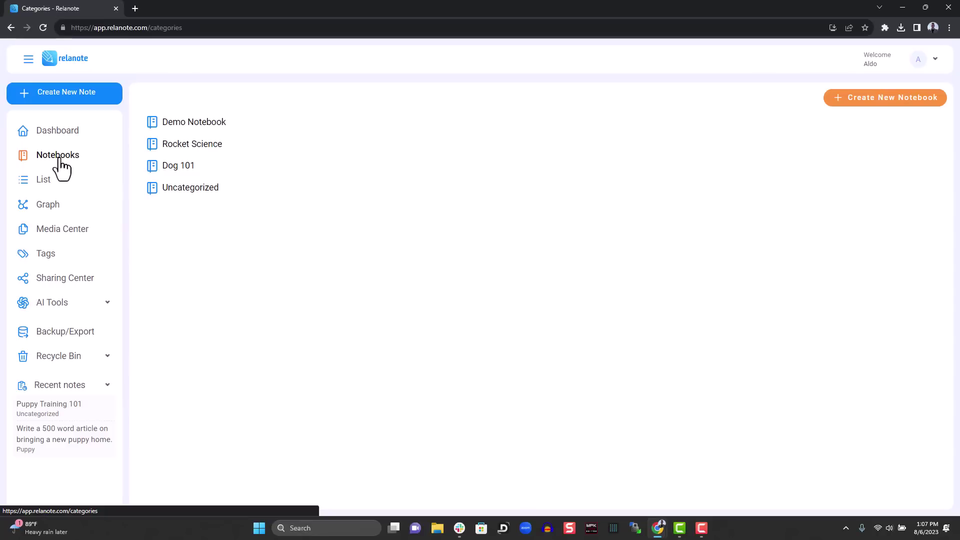
left_click(196, 123)
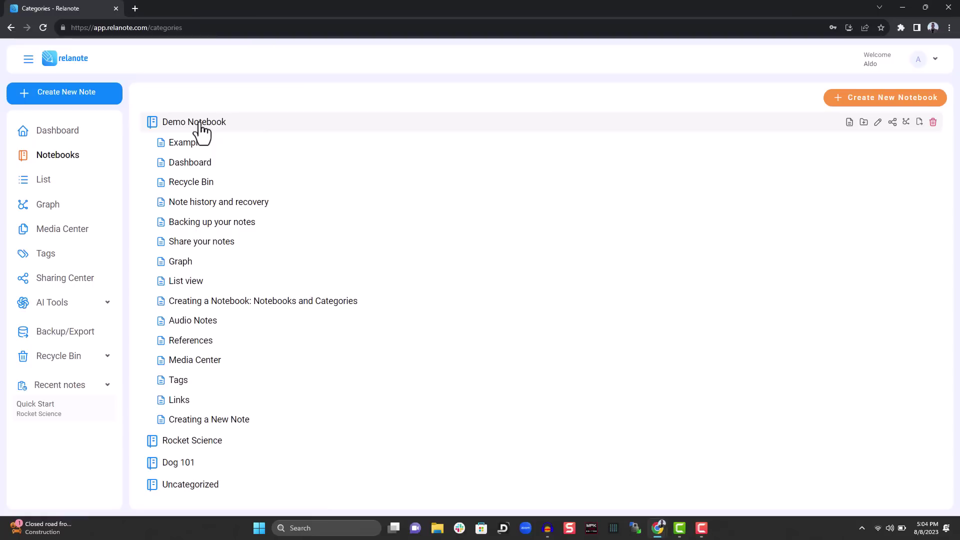
left_click(221, 440)
scroll(221, 405, "down", 1)
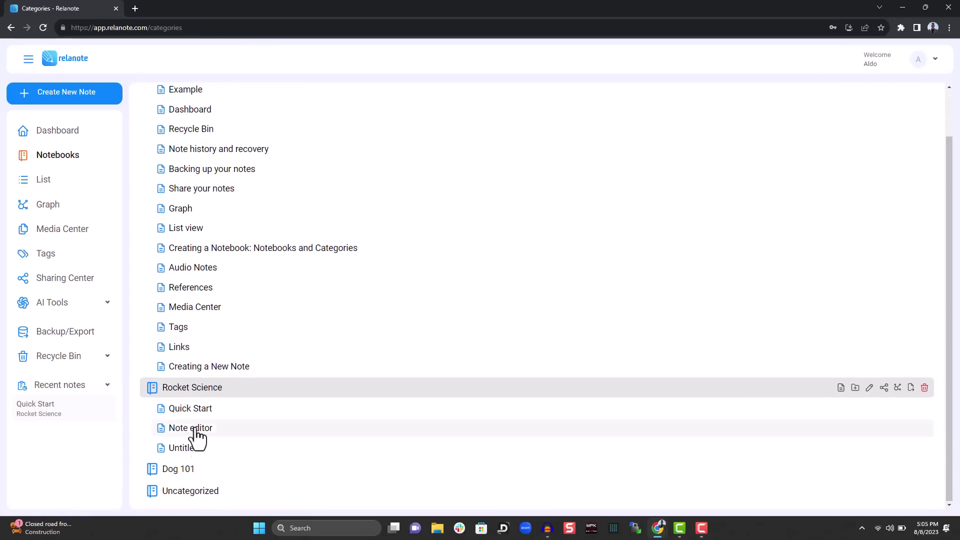
left_click_drag(197, 428, 210, 187)
left_click_drag(189, 428, 194, 150)
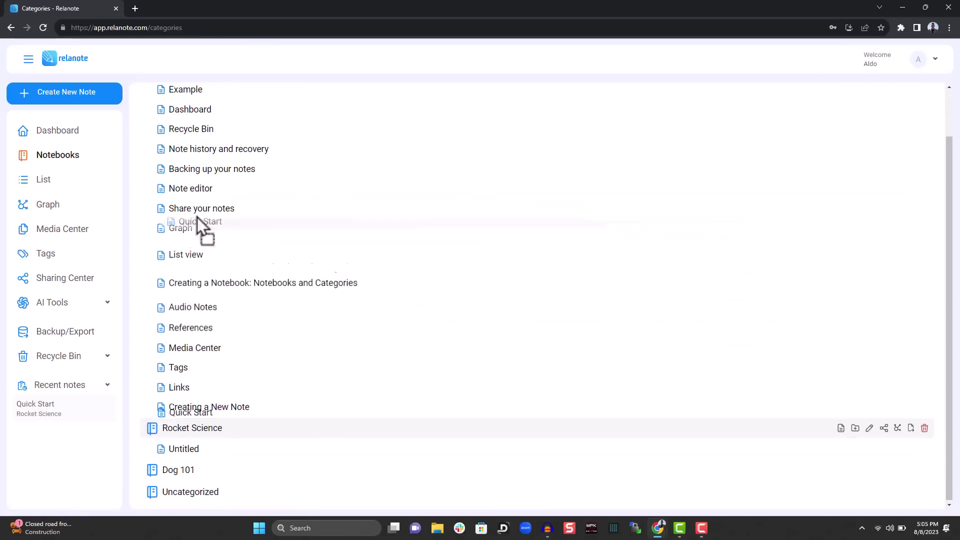
left_click_drag(194, 394, 188, 460)
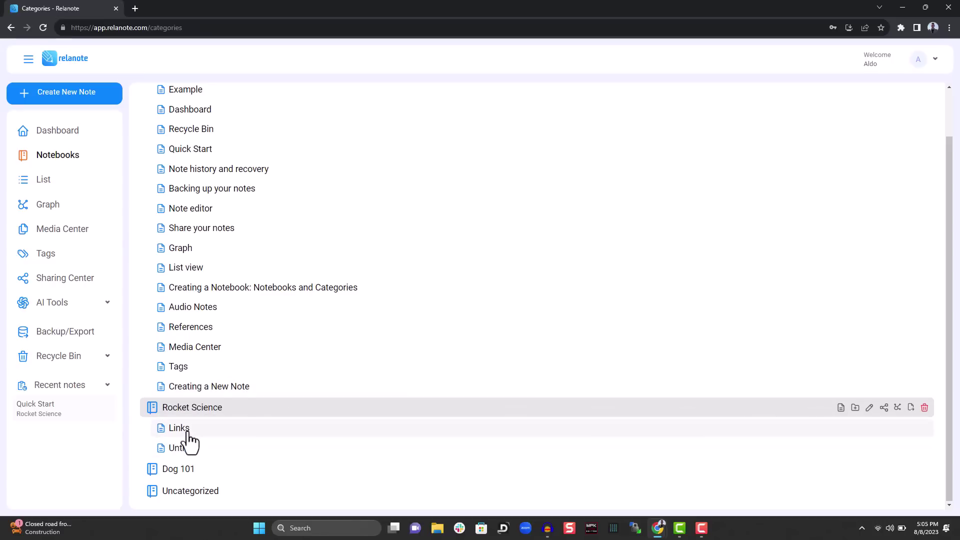
left_click(189, 433)
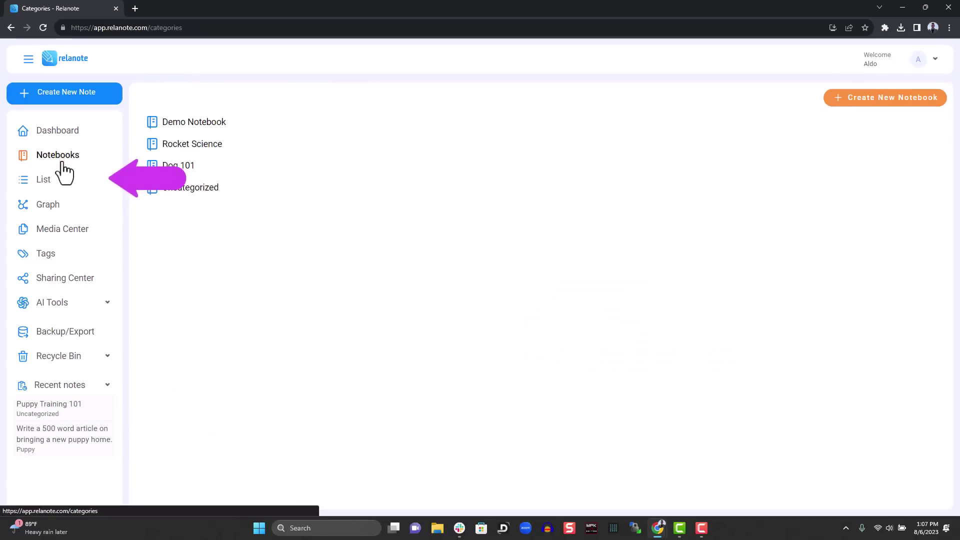
Step: Show every note as a preview card in the List view
left_click(47, 183)
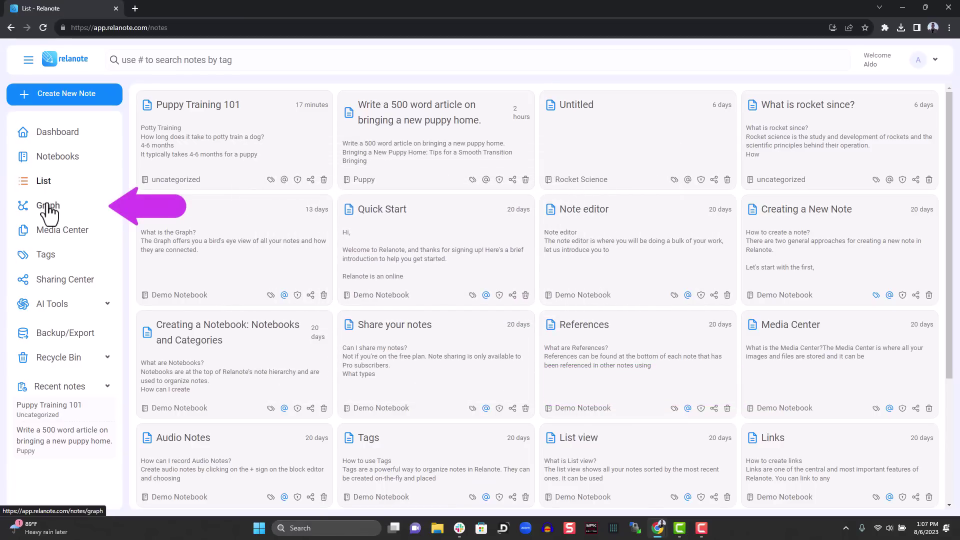
Step: Open the graph, visit the Quick Start node, return, and reposition the Puppy Training 101 node
left_click(49, 213)
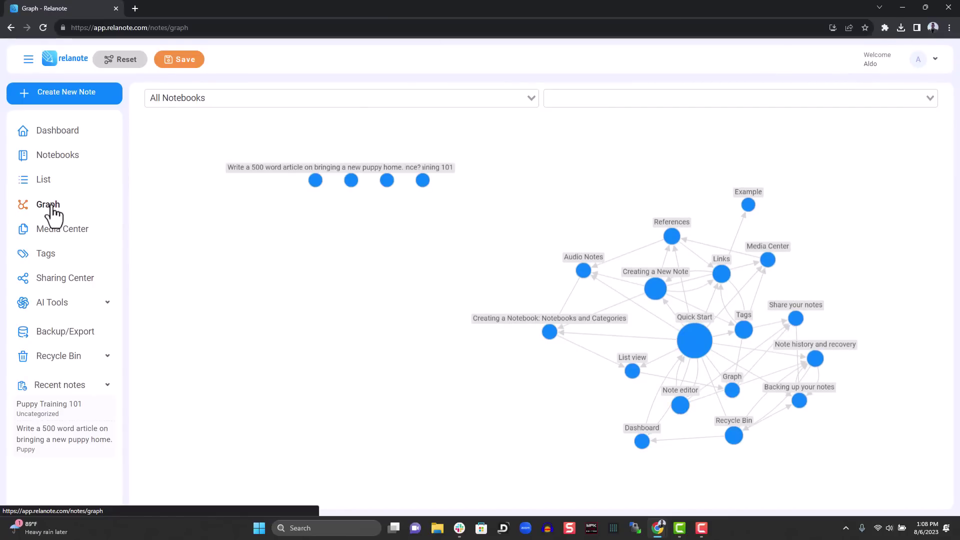
left_click(699, 335)
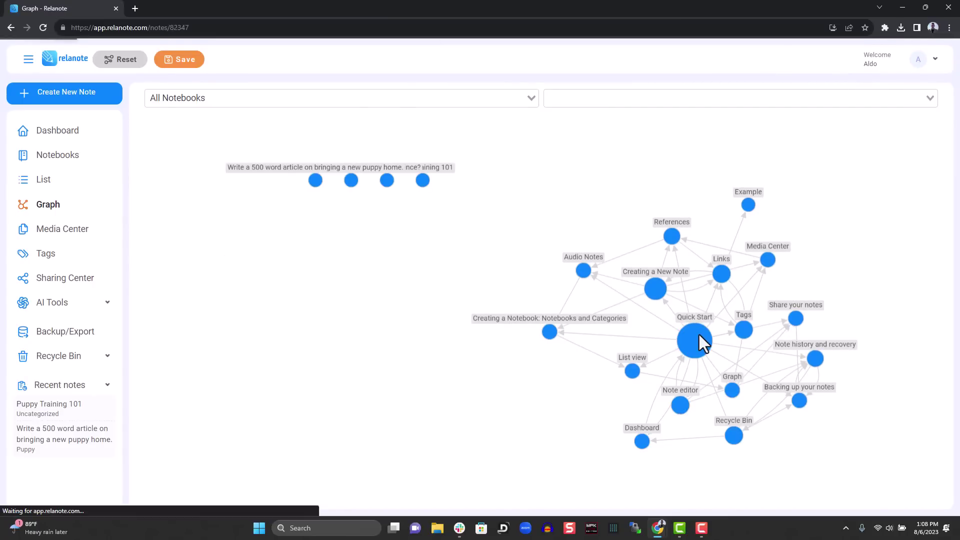
left_click(35, 205)
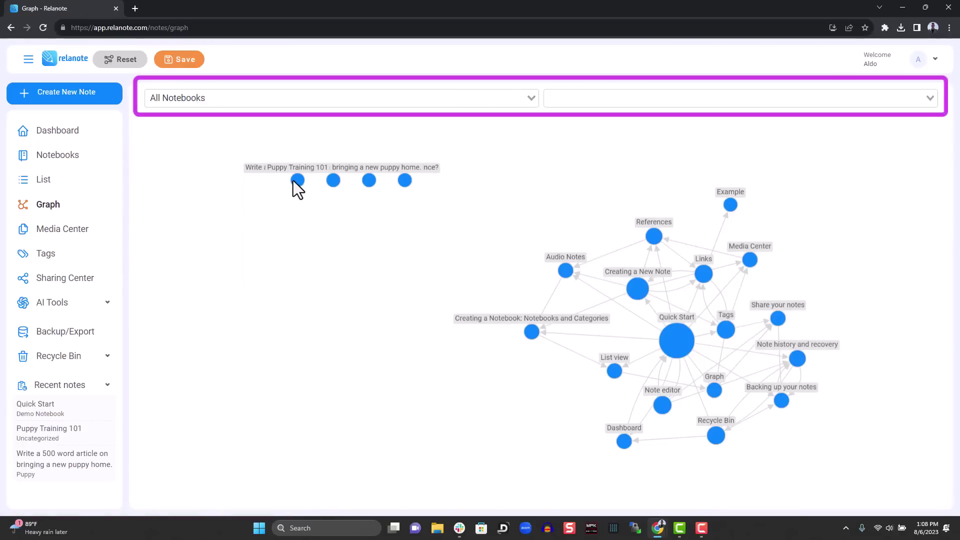
left_click_drag(297, 180, 298, 277)
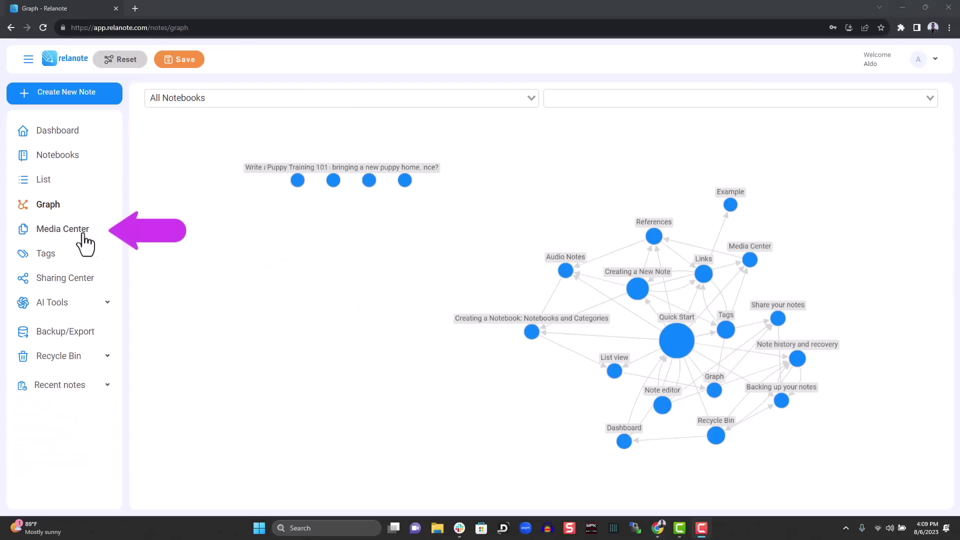
Step: Open Media Center, view the Puppy Image file's options, and abandon creating a new folder
left_click(79, 234)
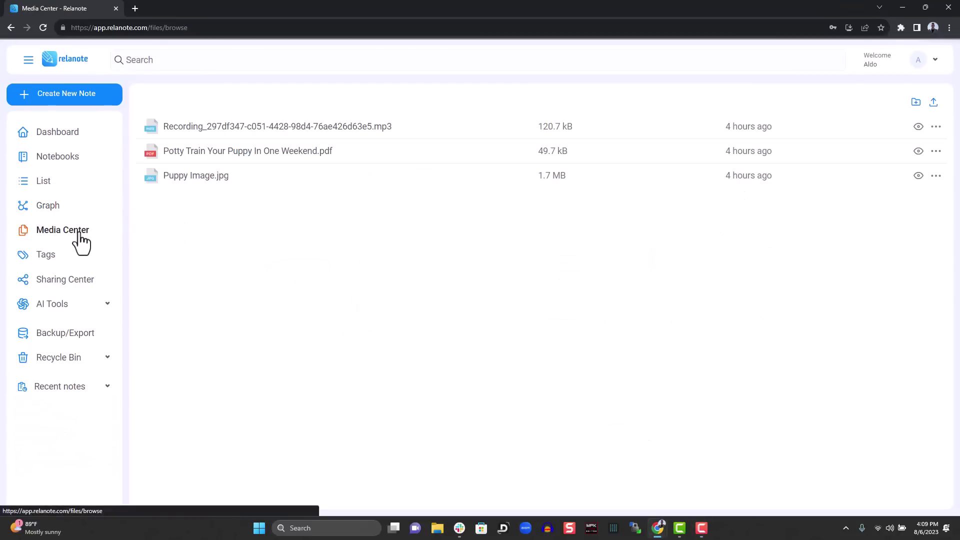
left_click(937, 177)
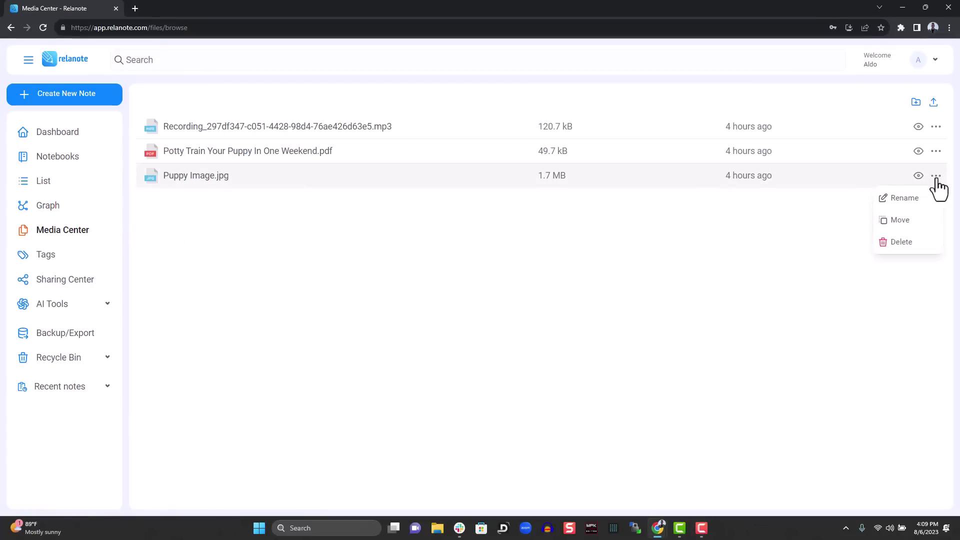
left_click(916, 104)
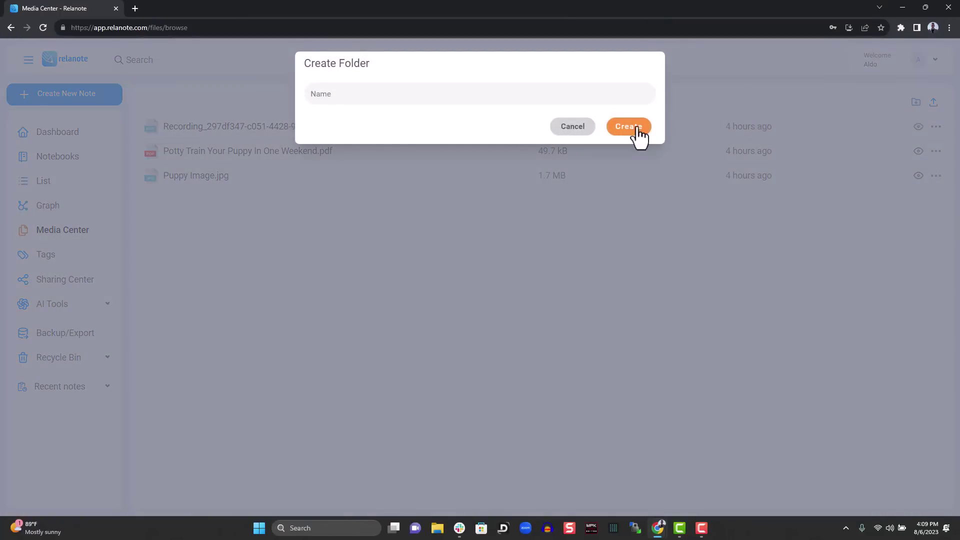
left_click(583, 130)
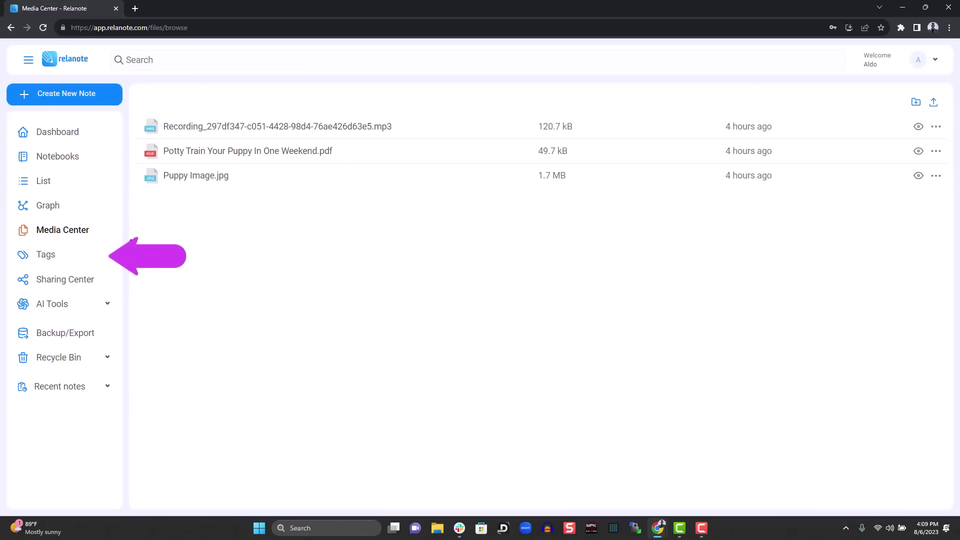
Step: Browse the Tags list and the 'references' tag's notes, then view the Sharing Center
left_click(48, 259)
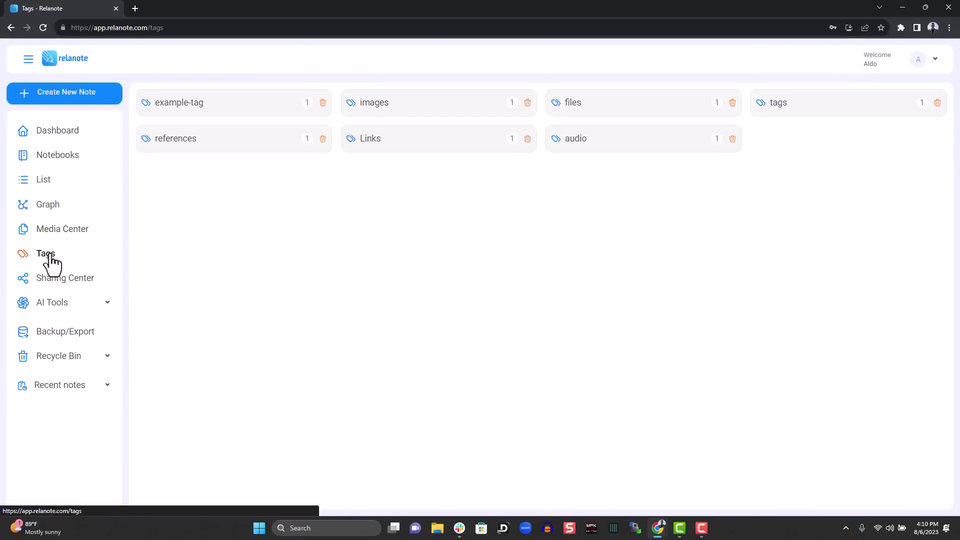
left_click(163, 149)
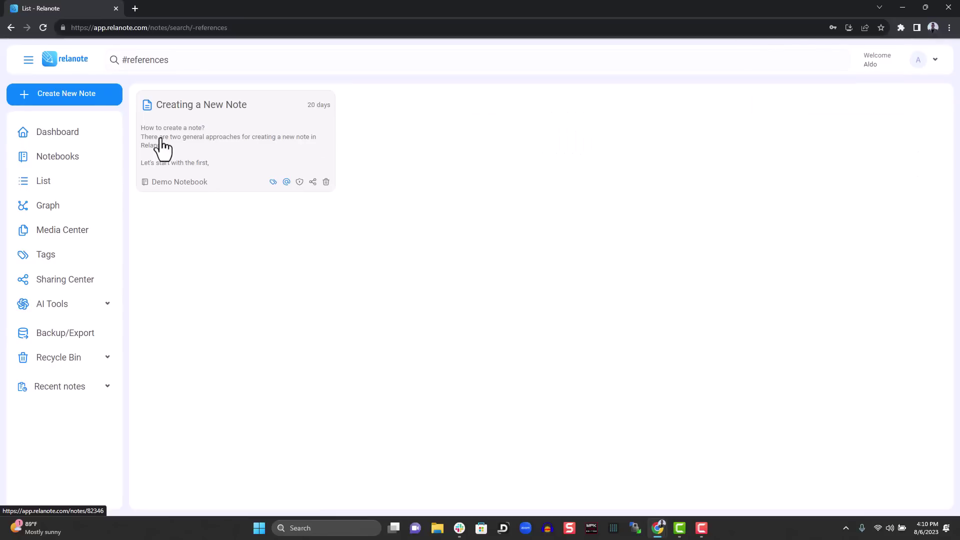
left_click(69, 280)
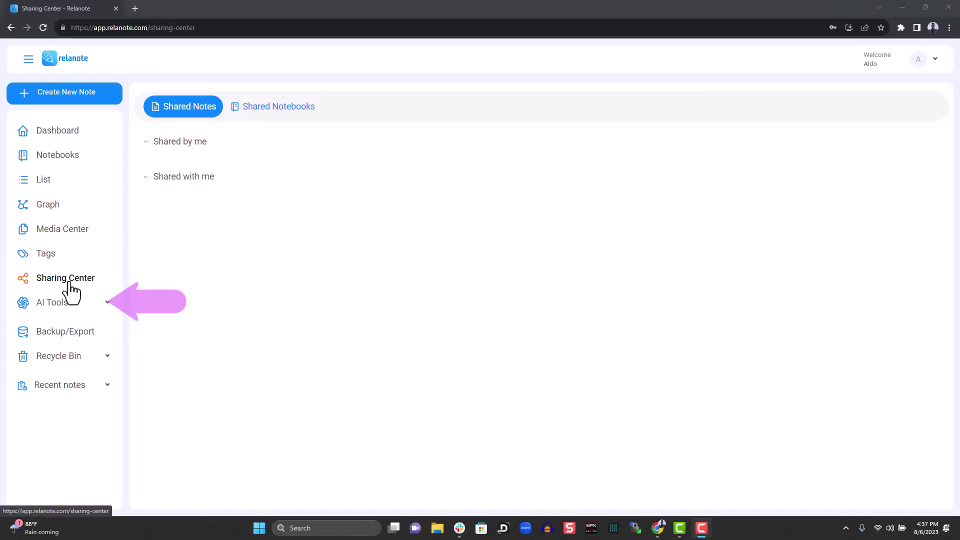
Step: Ask the AI Questions and Answers tool 'what is biotech?'
left_click(96, 305)
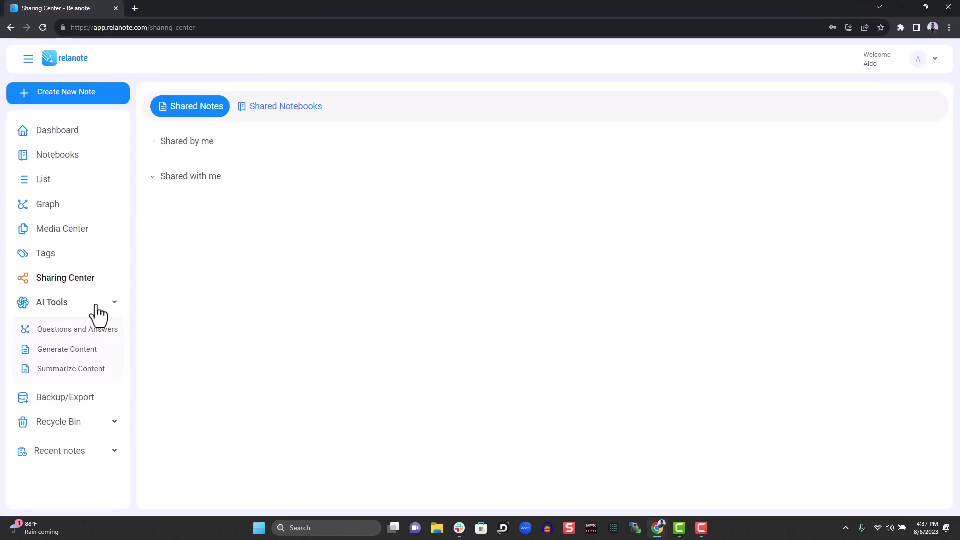
left_click(100, 338)
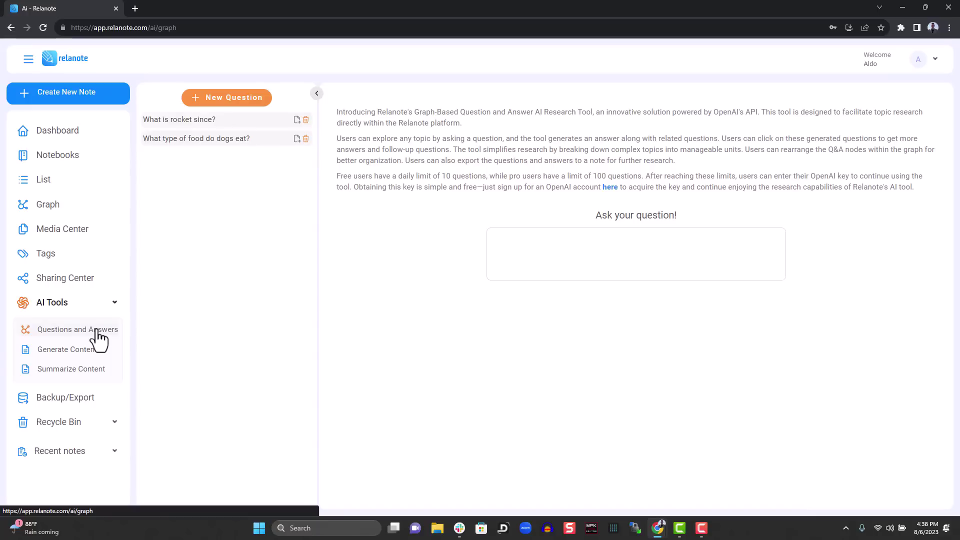
left_click(520, 262)
type("what ")
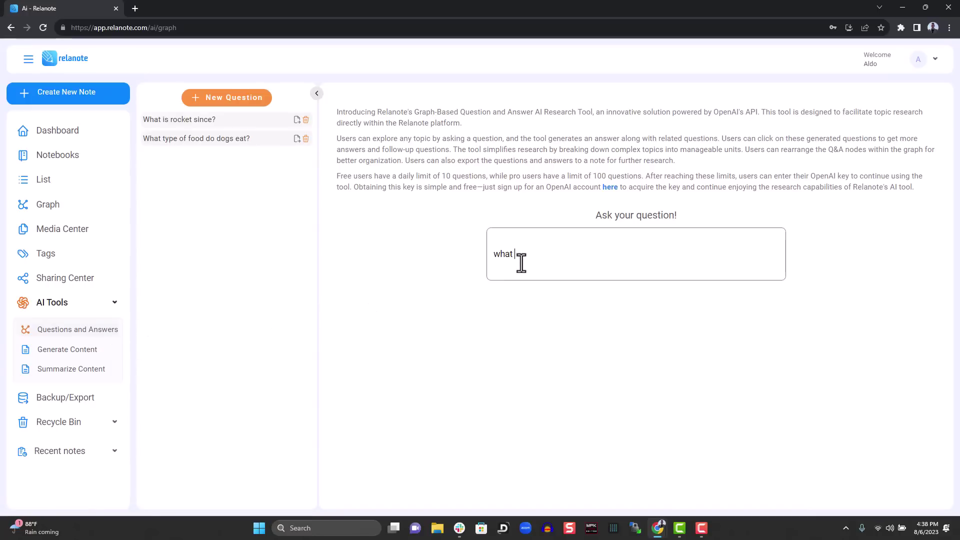
type("is biotech?")
key("Return")
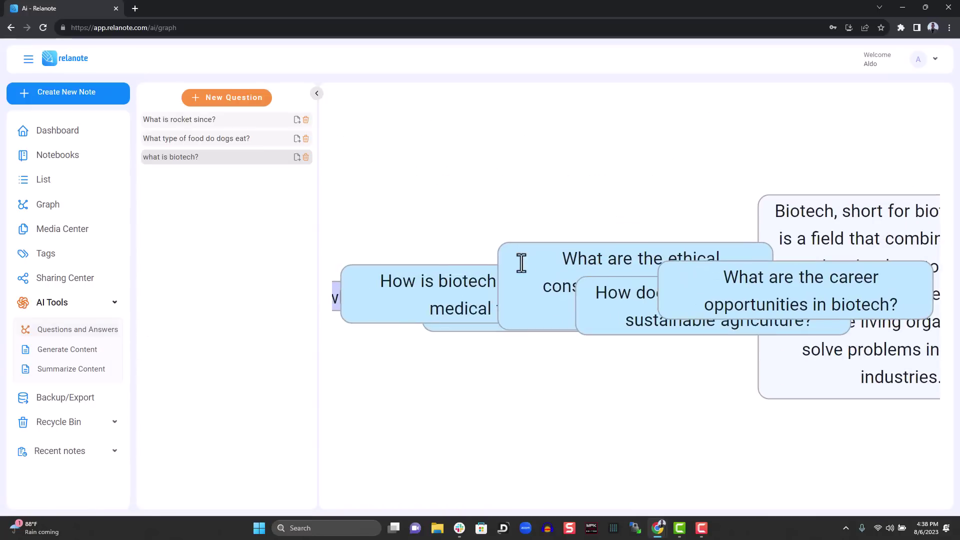
Step: Save the biotech answers as a note in Dog 101 > Puppy and generate AI questions in it
left_click(296, 160)
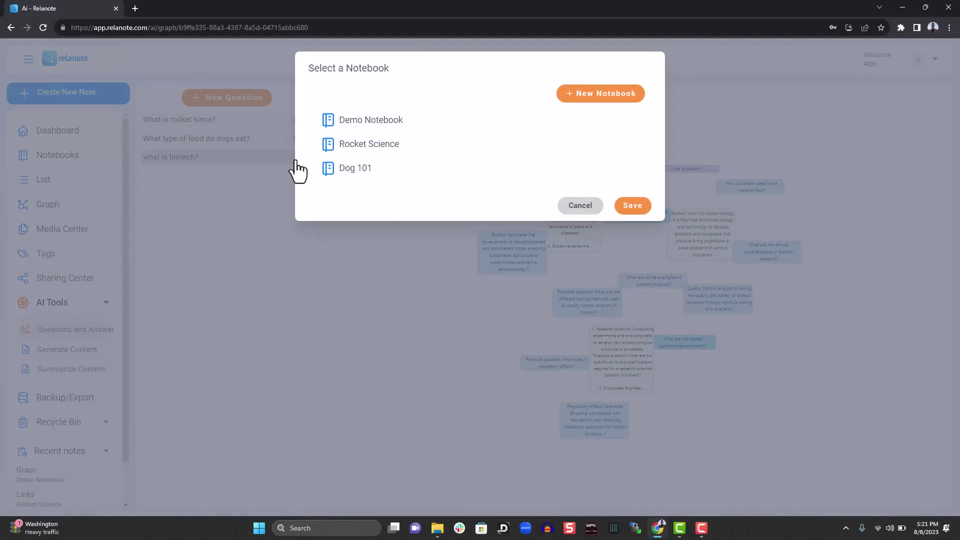
left_click(361, 170)
left_click(366, 195)
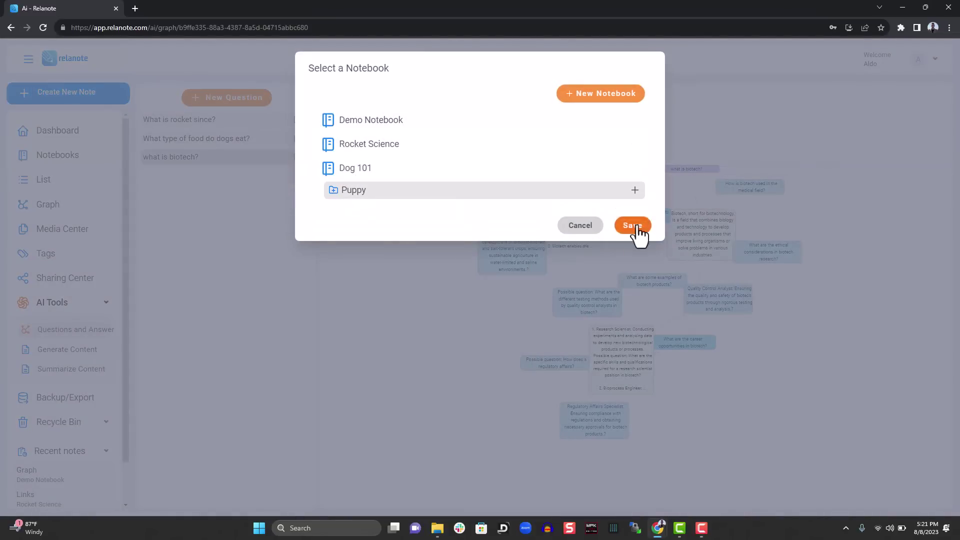
left_click(634, 228)
type("What is b")
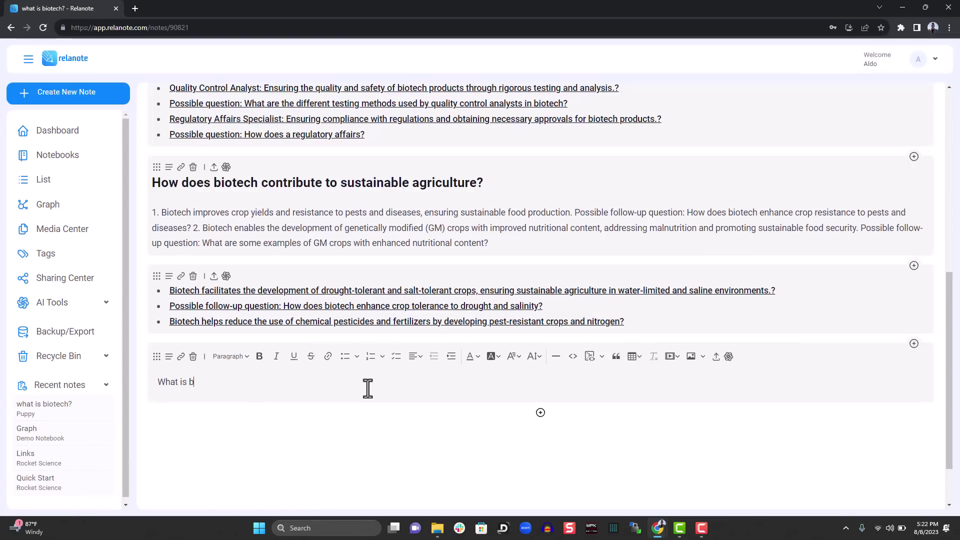
type("iotech?")
left_click(728, 357)
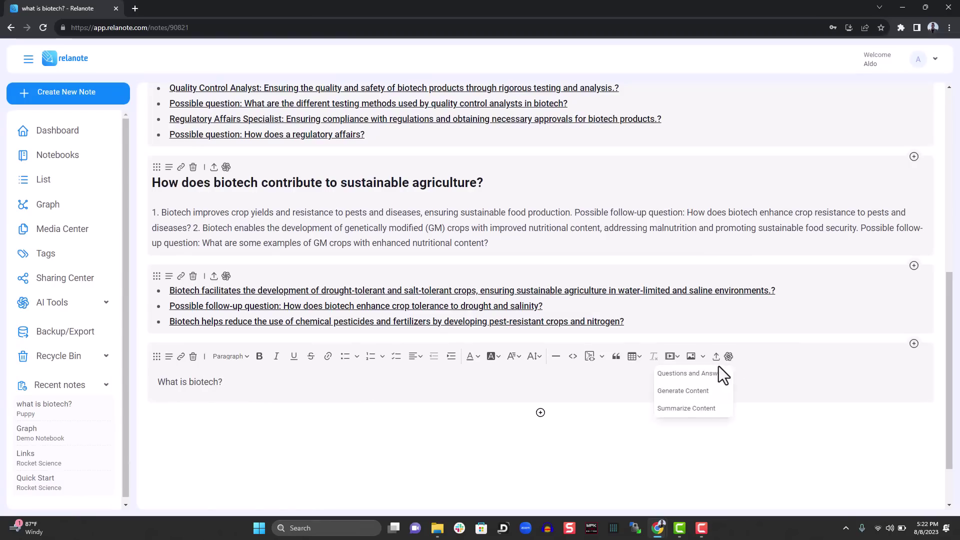
left_click(385, 114)
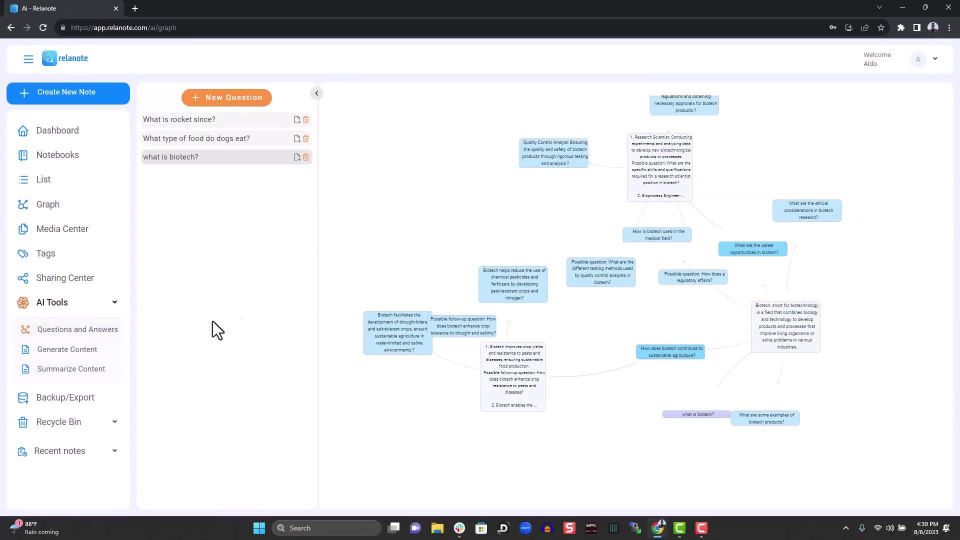
Step: Generate an AI article on puppy training with Generate Content, then switch to Summarize Content
left_click(96, 359)
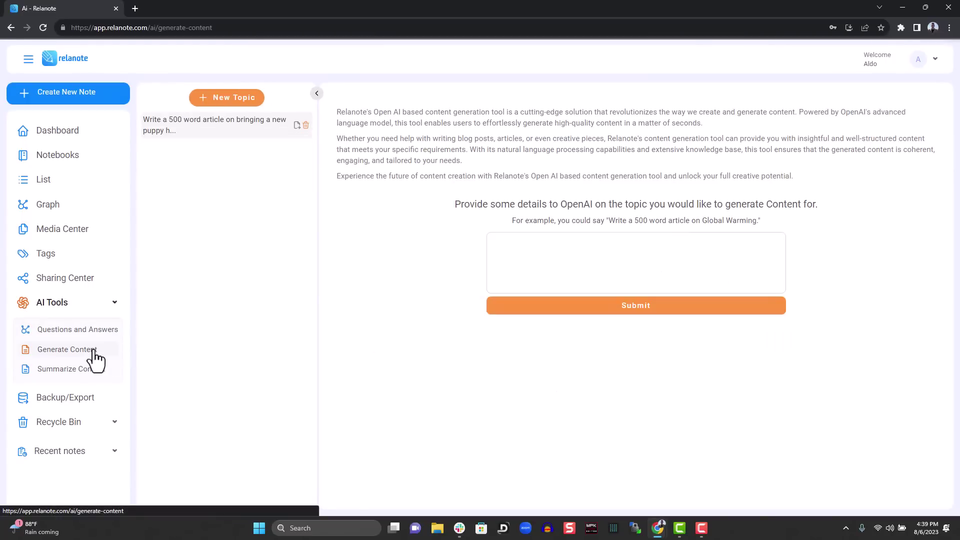
left_click(501, 242)
type("Write me an article")
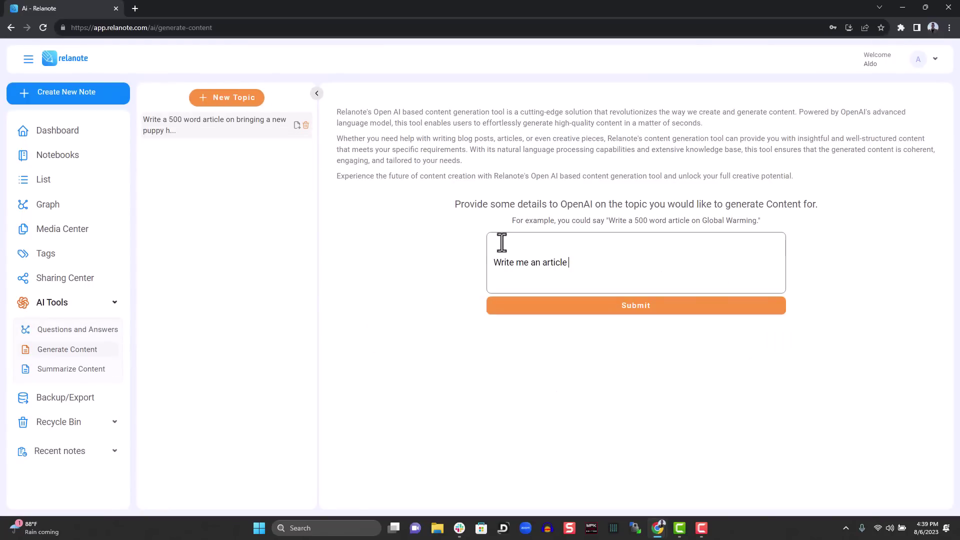
type(" on puppy training")
left_click(586, 311)
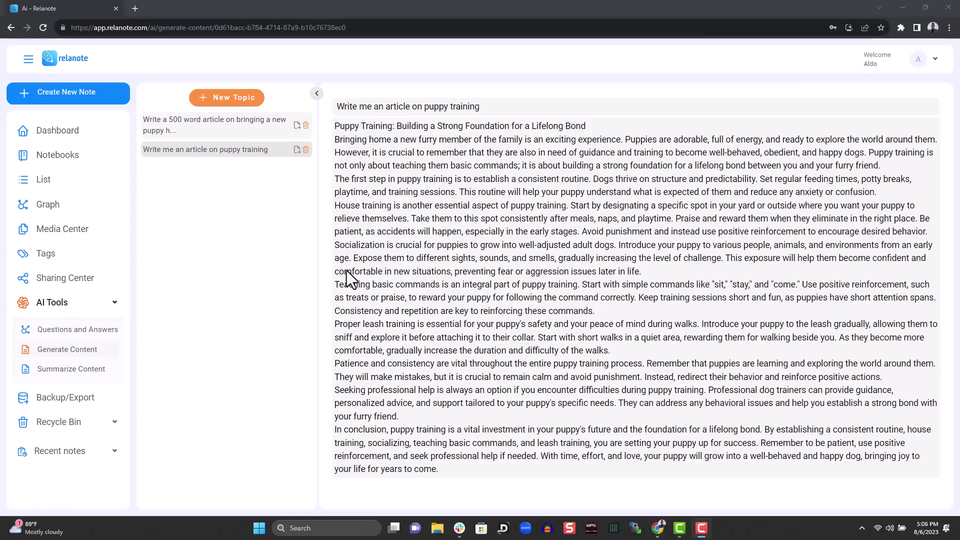
left_click(90, 370)
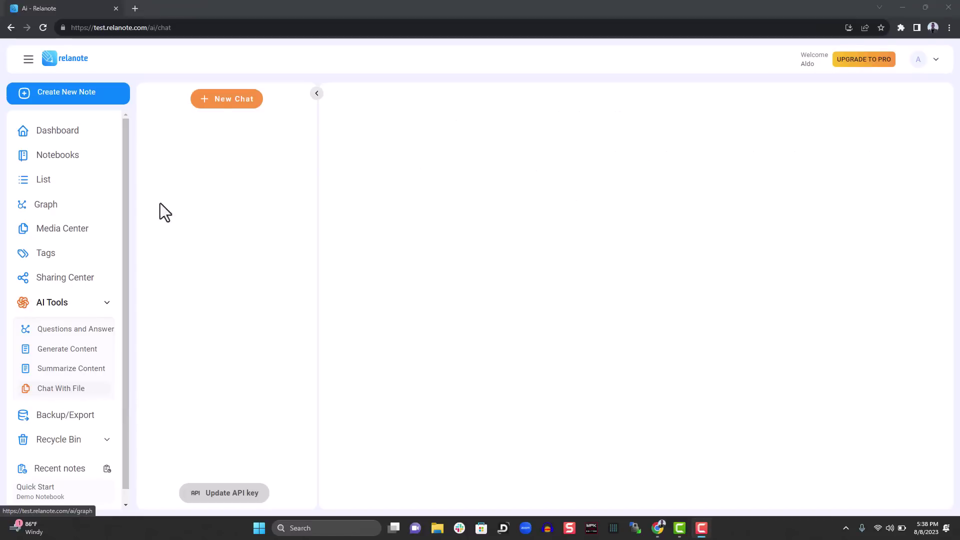
Step: Create a new file chat named 'Dog Food Article'
left_click(240, 98)
left_click(323, 93)
type("Dog Food Ar")
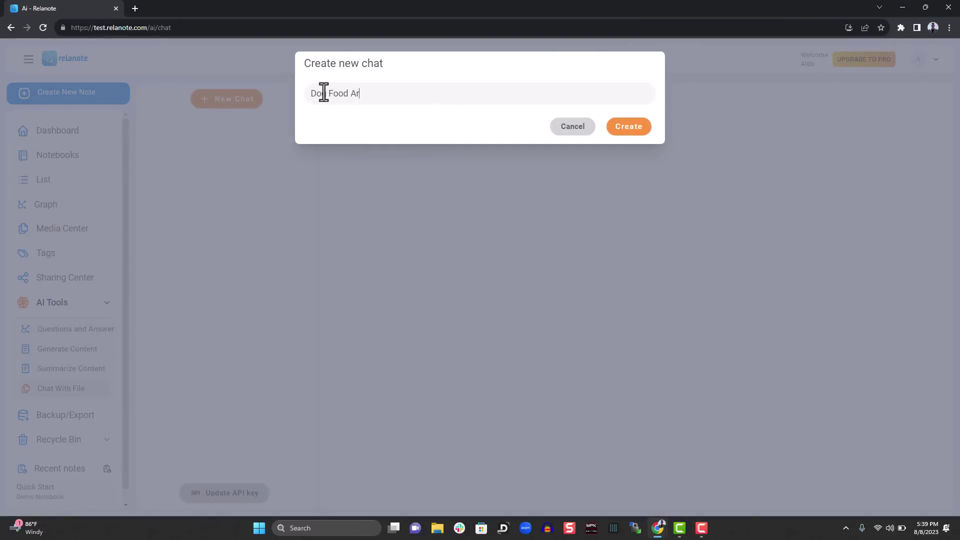
type("ticle")
left_click(627, 127)
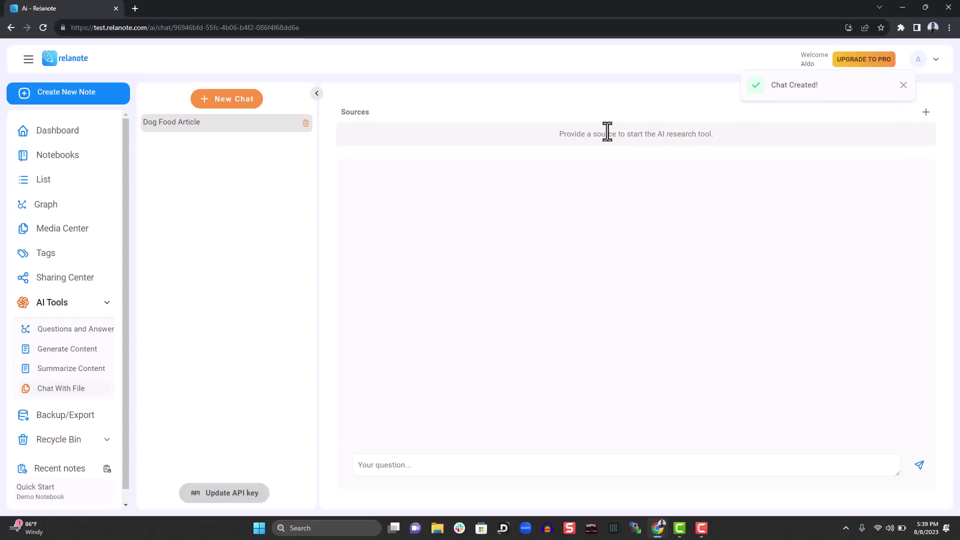
Step: Upload the dog-food digestibility PDF and add it as the chat's source
left_click(926, 112)
left_click(492, 124)
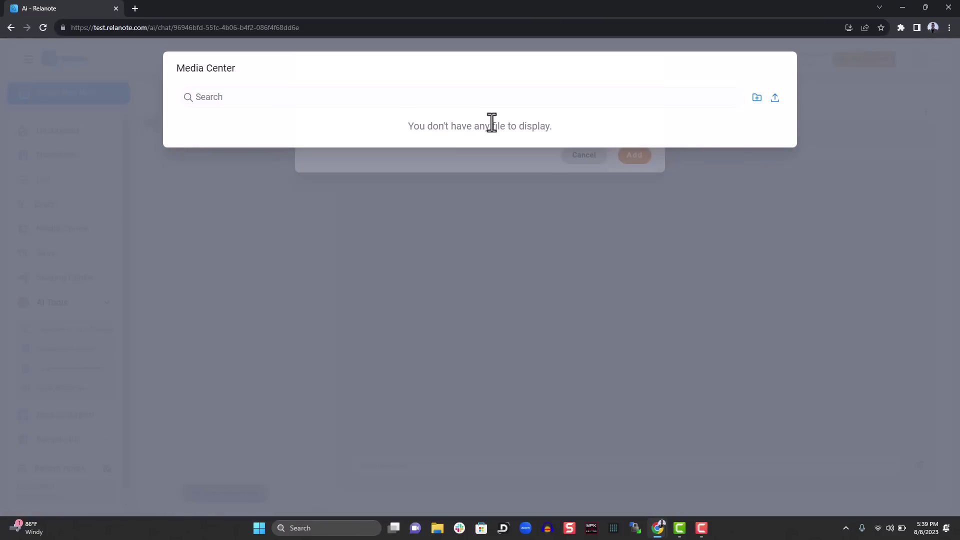
left_click(775, 99)
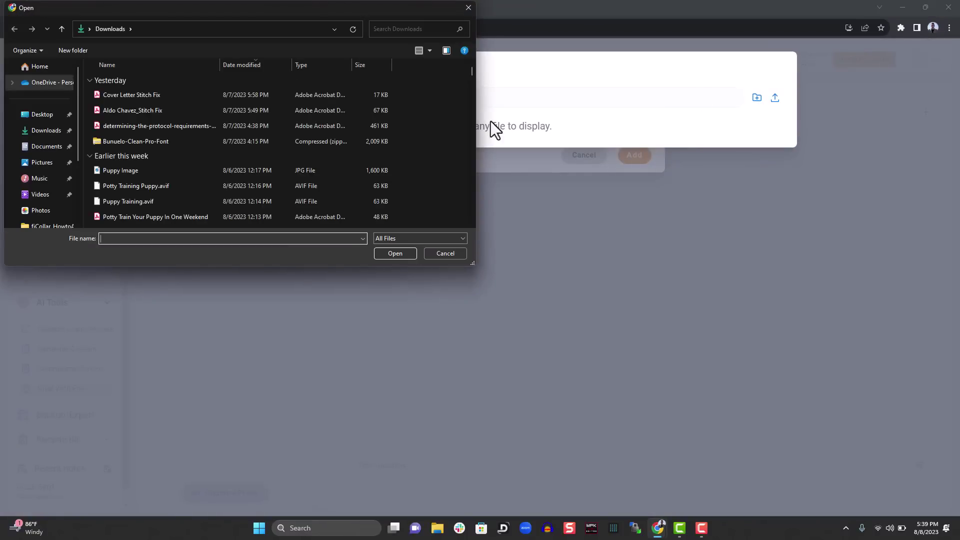
left_click(263, 126)
left_click(395, 252)
left_click(398, 139)
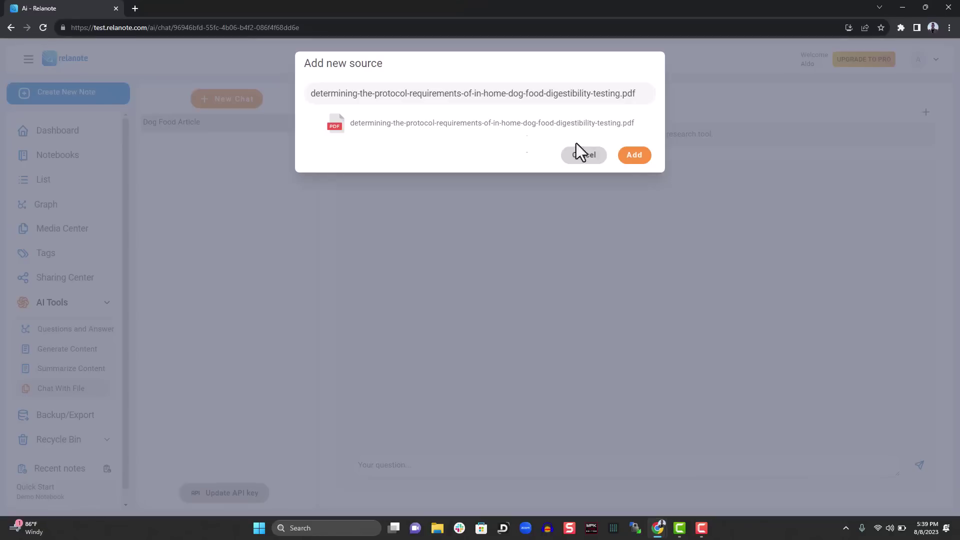
left_click(634, 155)
Step: Ask the AI for the article's top five points and the study's conclusion
left_click(437, 476)
type("What are the top fiv")
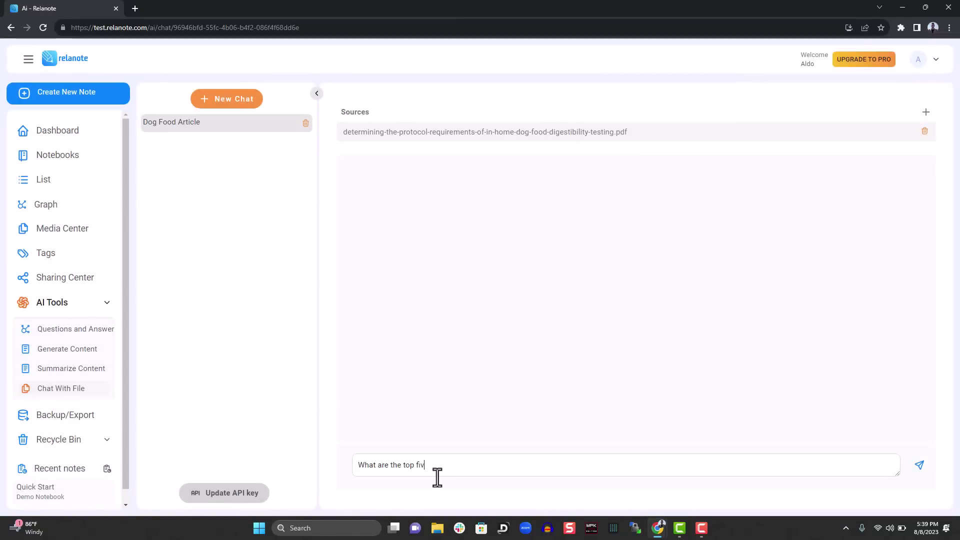
type("e points of the article?")
left_click(926, 470)
type("What was")
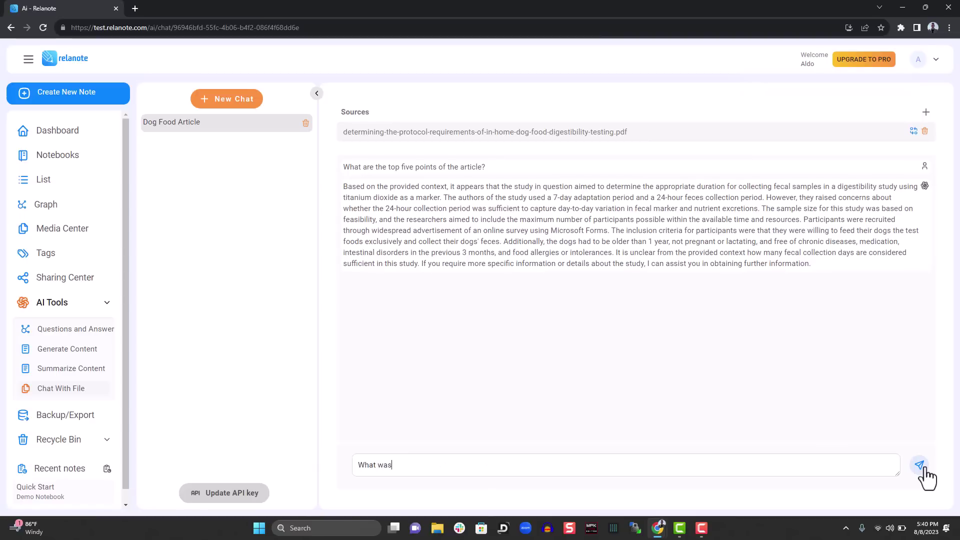
type(" the conclusion?")
left_click(923, 470)
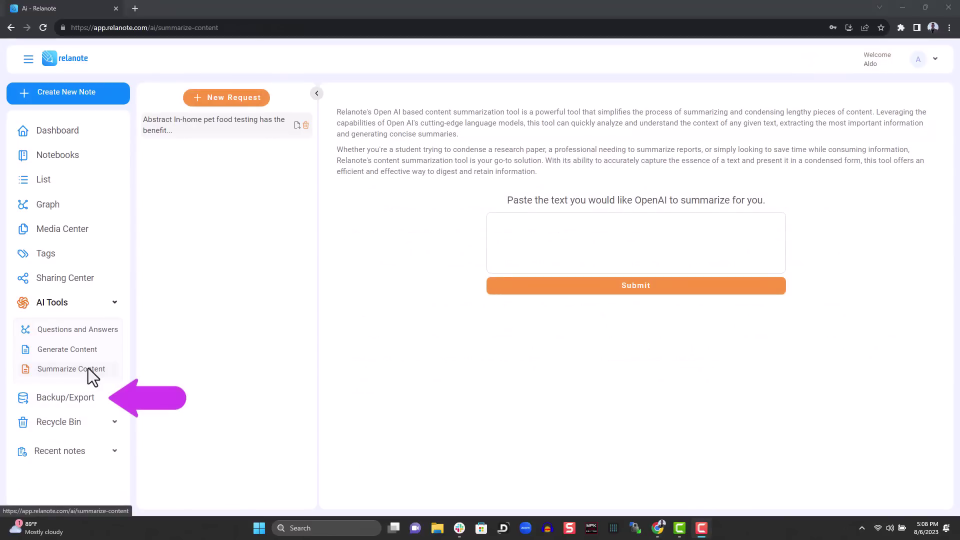
Step: Go to the Backup/Export page in the sidebar
left_click(71, 398)
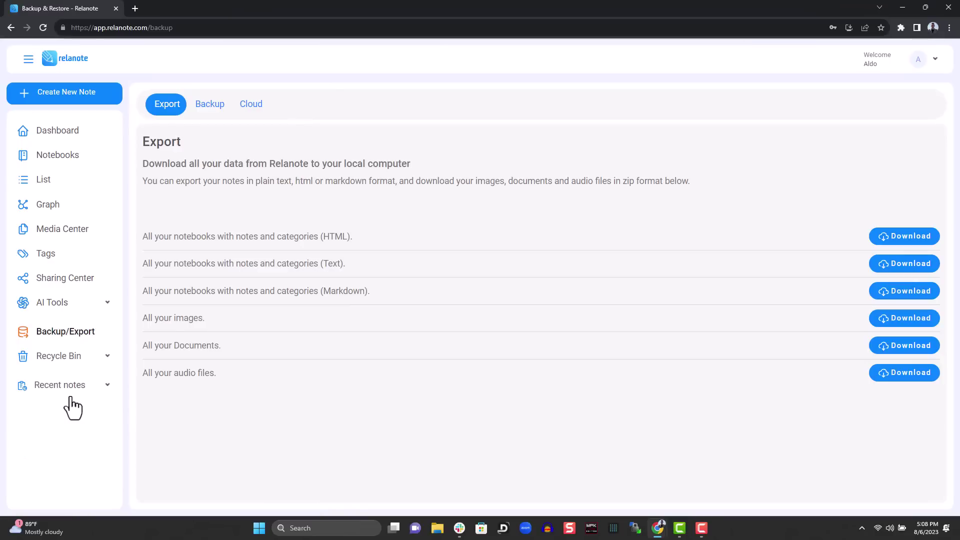
Step: Check the Backup and Cloud backup tabs, then return to the Dashboard
left_click(216, 112)
left_click(246, 111)
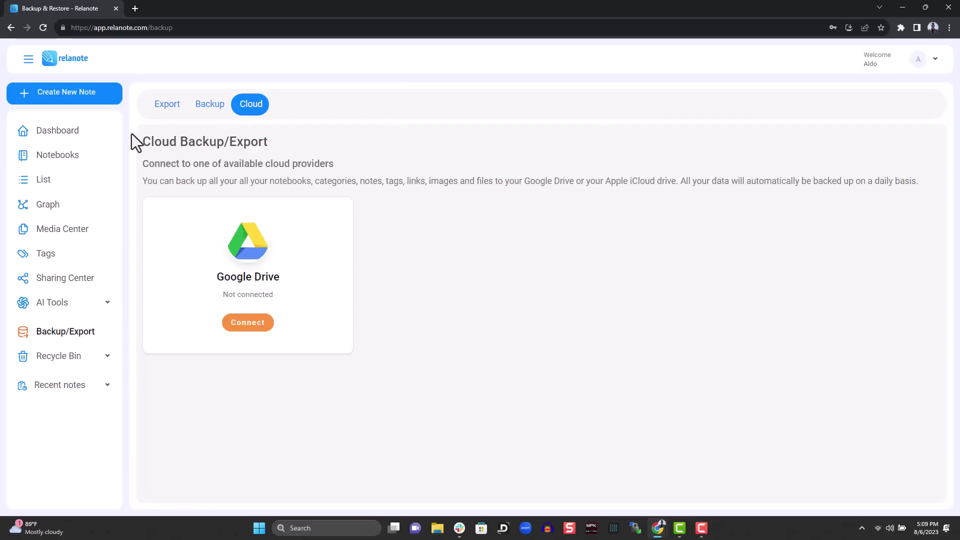
left_click(58, 131)
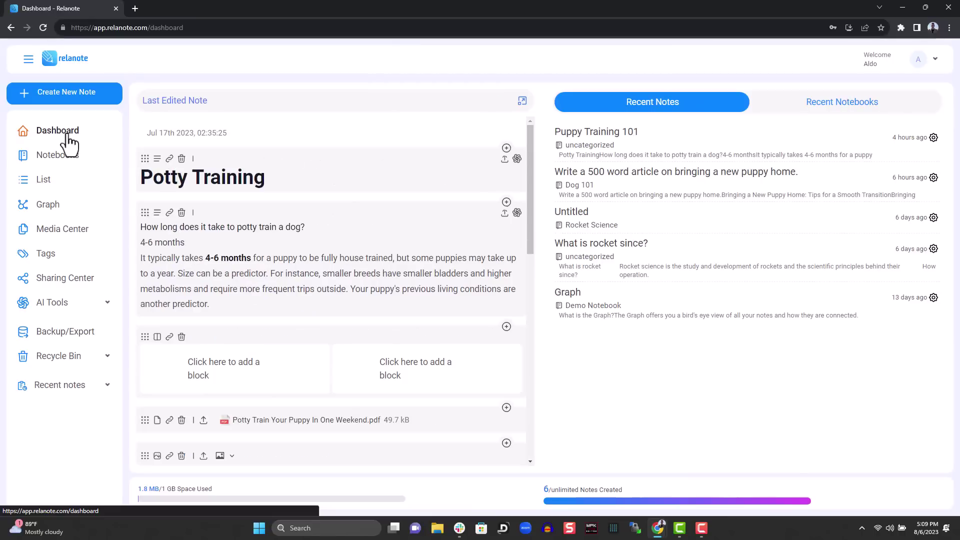